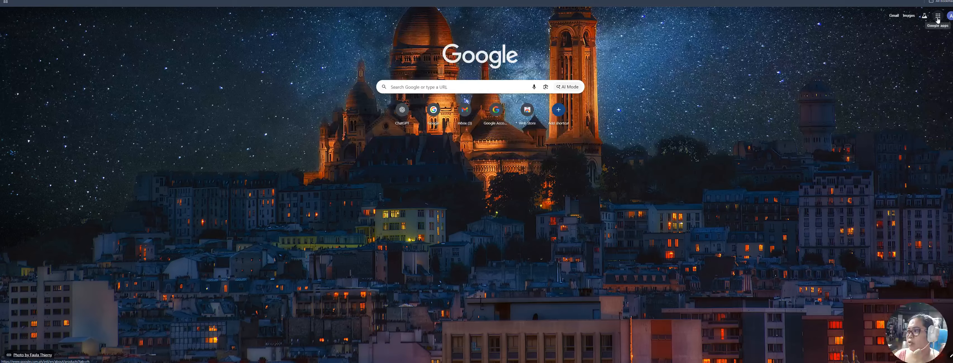
Open Google Calendar from the Google apps grid, landing on the November 2025 month view
left_click(938, 17)
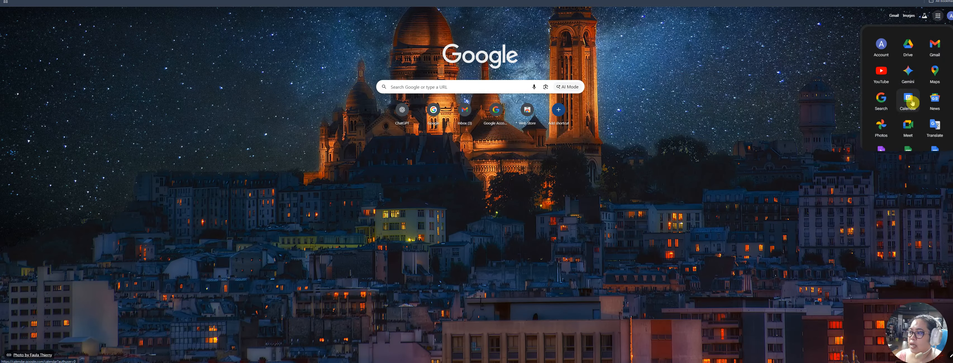
left_click(910, 100)
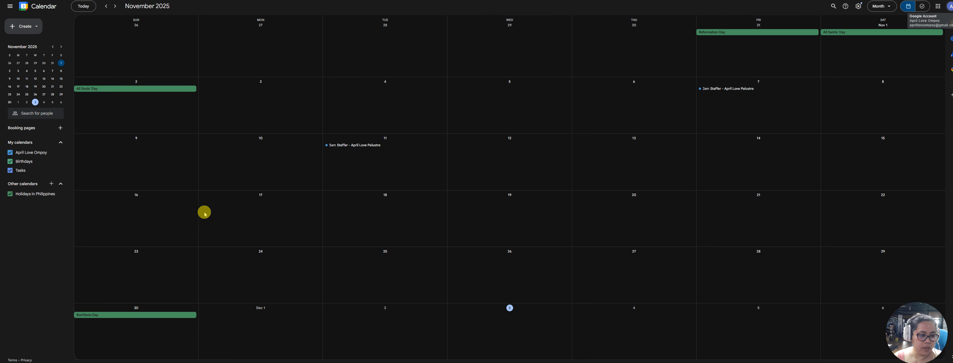
Create an event draft on Monday, November 17 titled 'Training with MVA Course at Surge Marketplace Tagaytay'
left_click(17, 87)
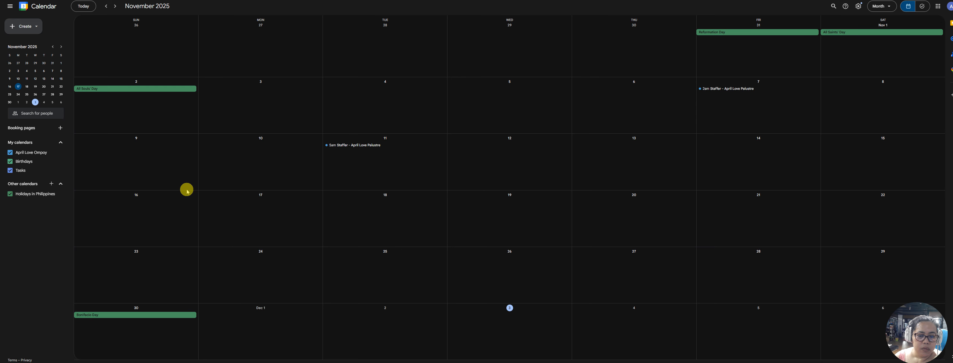
left_click(293, 218)
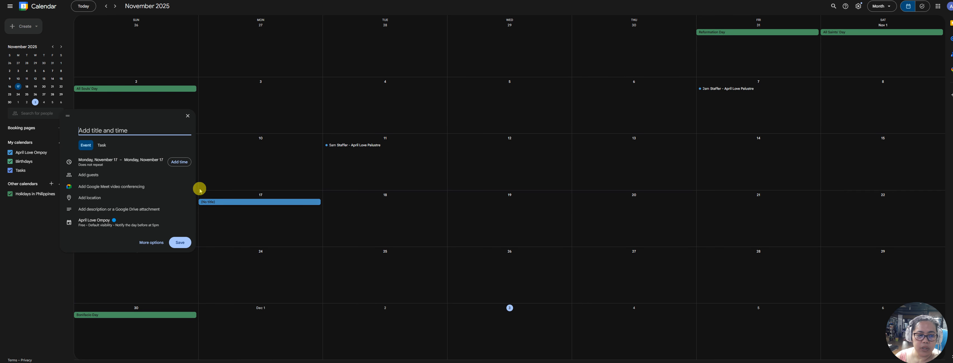
type("Training with MVA Course at Sug")
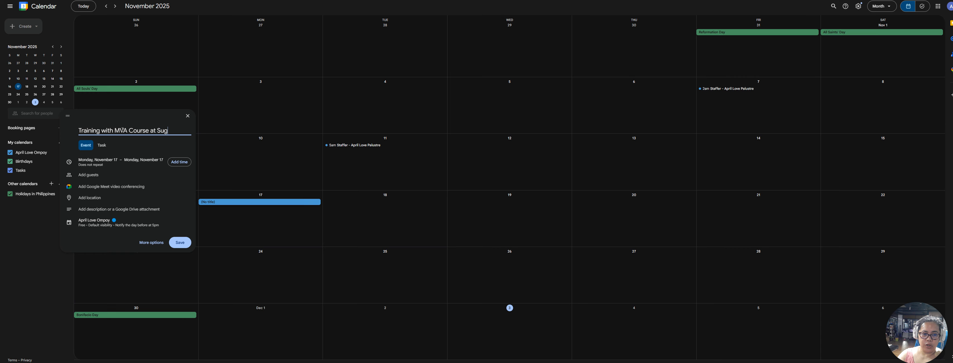
key("BackSpace")
type("rge Marke")
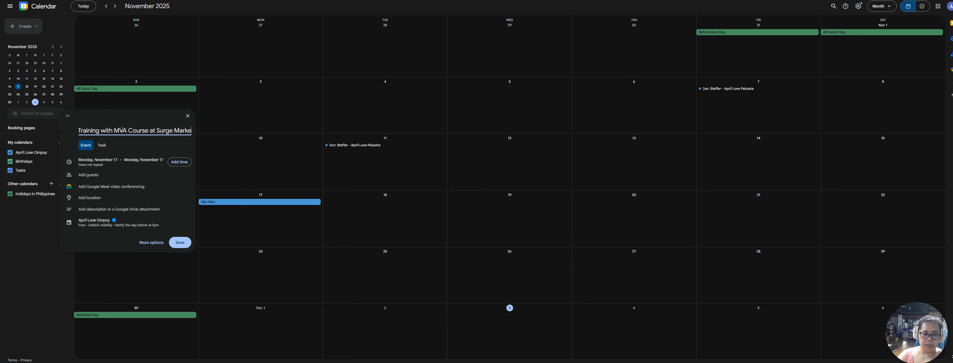
type("tplac")
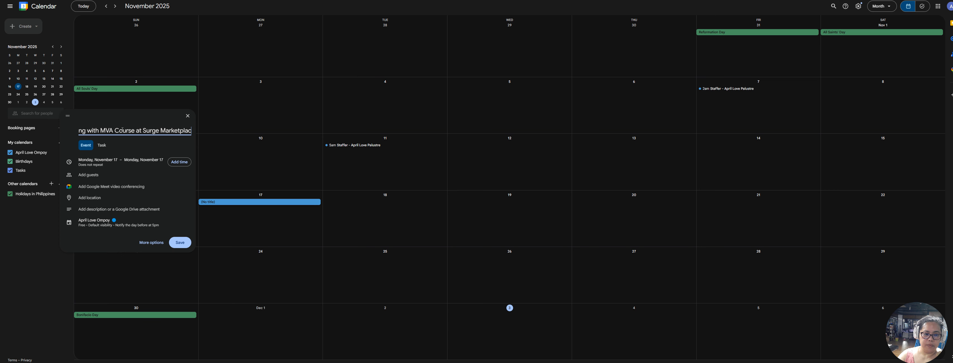
type("e Tagaytay")
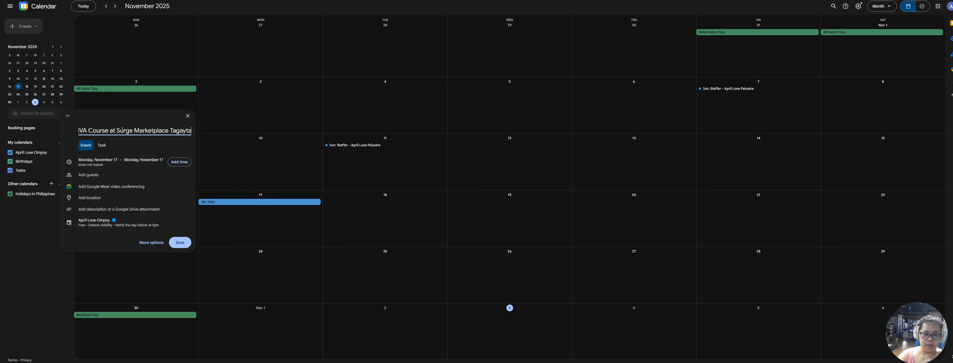
left_click(98, 147)
left_click(98, 147)
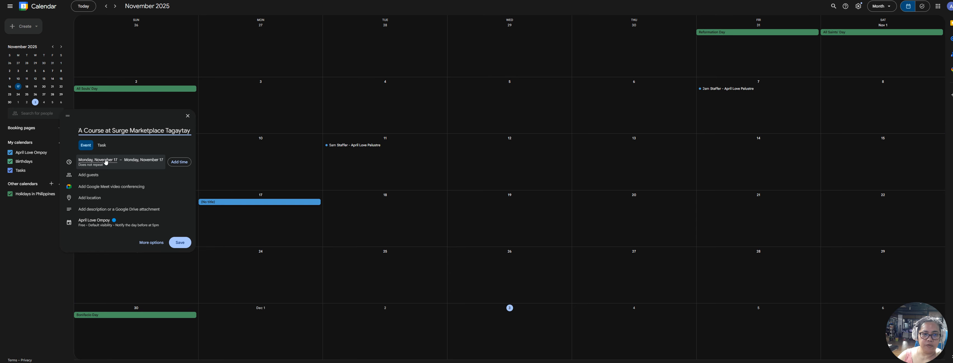
Extend the event to end Friday, November 21 and invite the first suggested contact as a guest
left_click(144, 163)
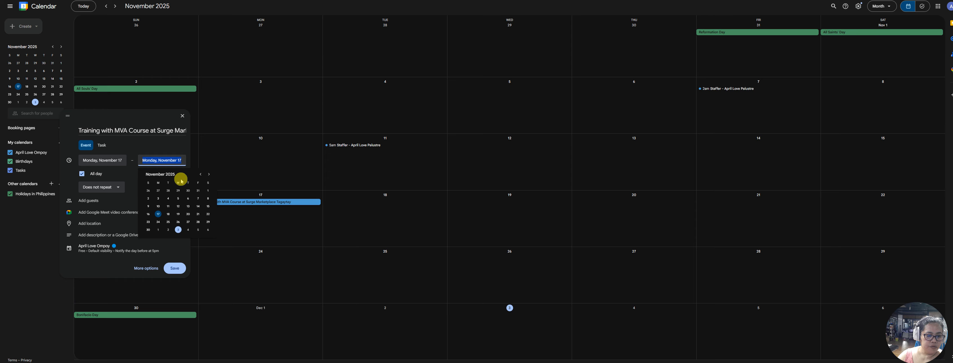
left_click(199, 214)
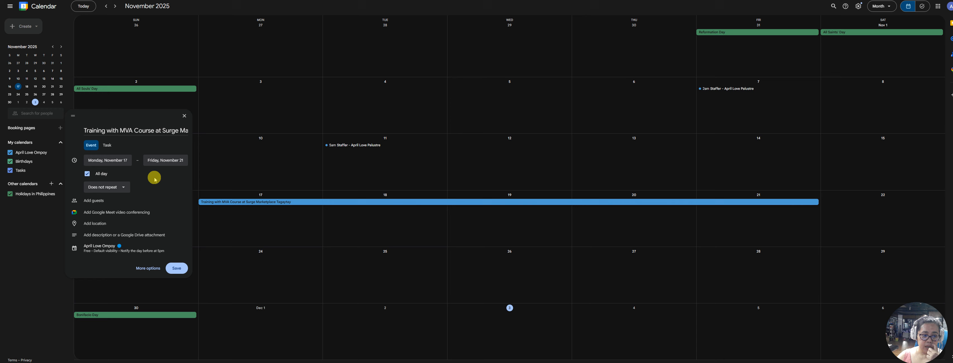
left_click(100, 201)
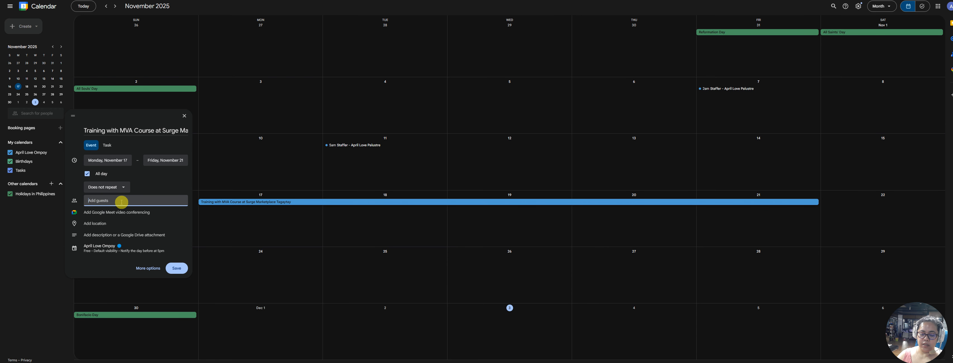
type("Lo")
left_click(123, 215)
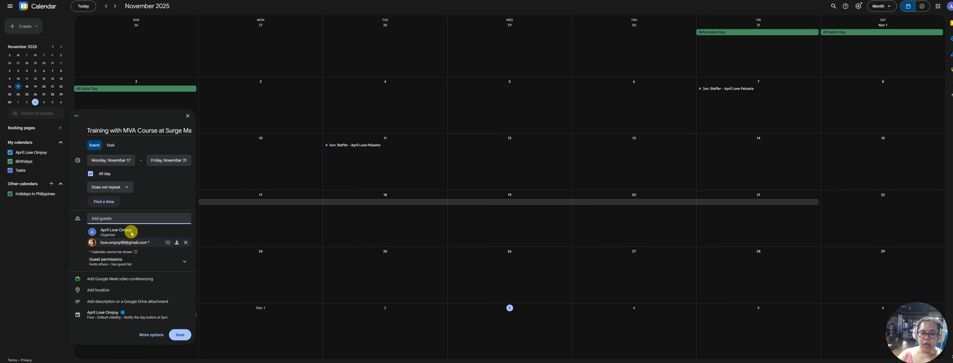
Add a second guest by entering their Gmail address
left_click(128, 218)
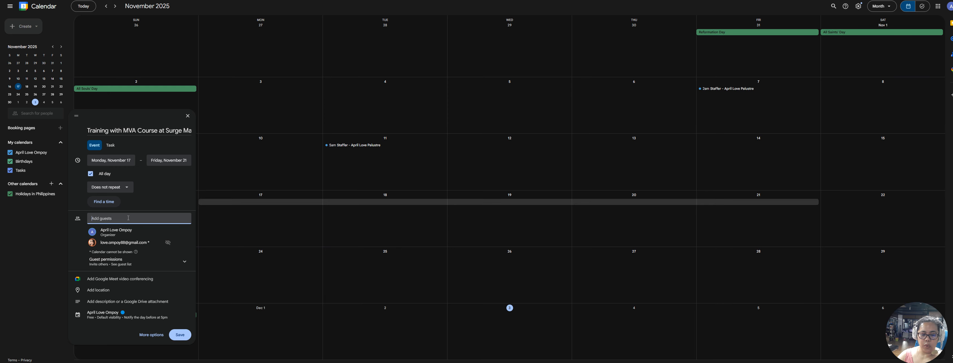
type("l")
key("Return")
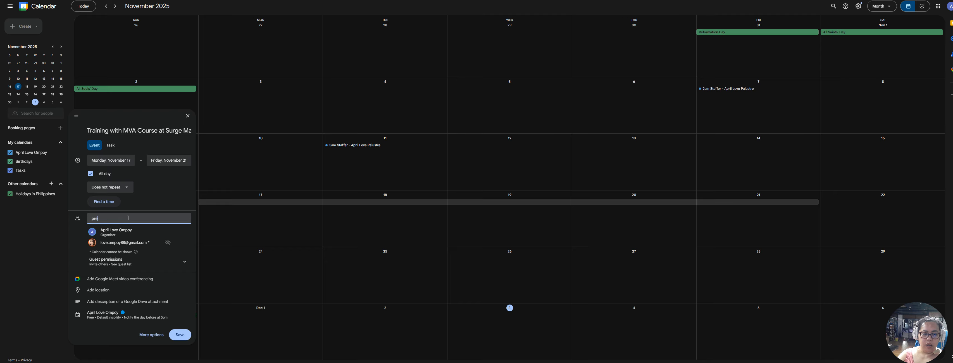
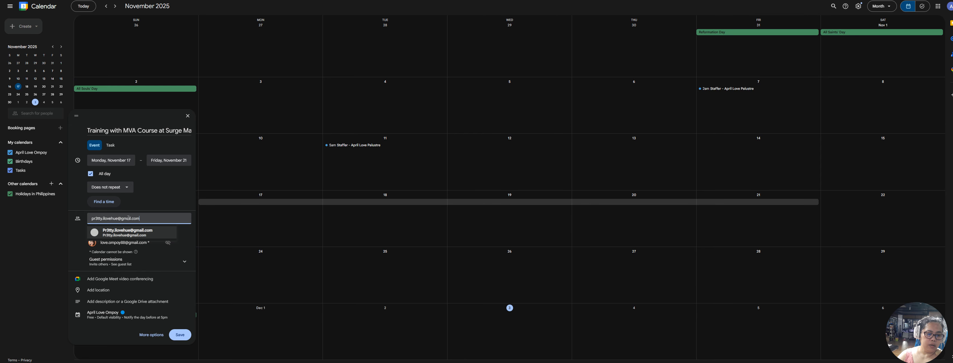
key("Return")
left_click(130, 245)
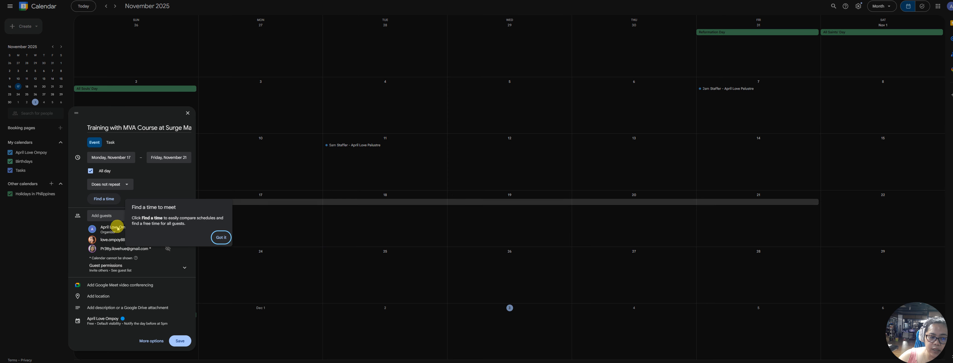
Dismiss the find-a-time tip and keep the event set to Does not repeat
left_click(221, 235)
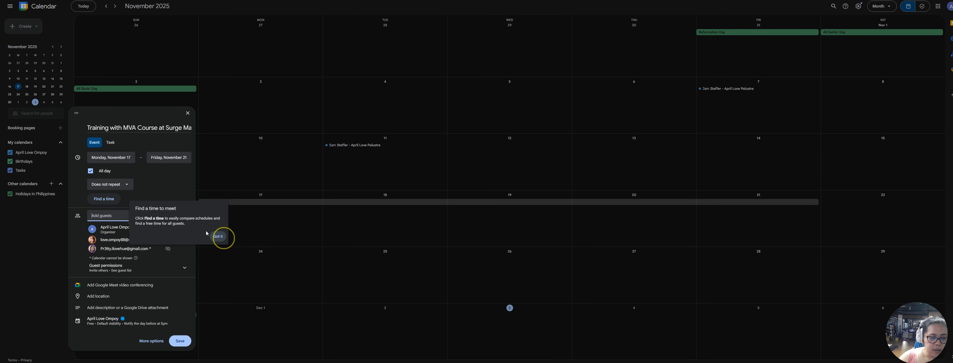
left_click(128, 185)
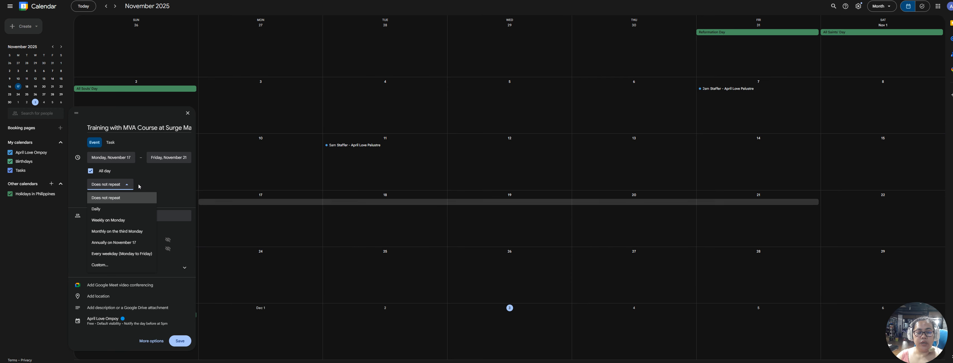
left_click(140, 184)
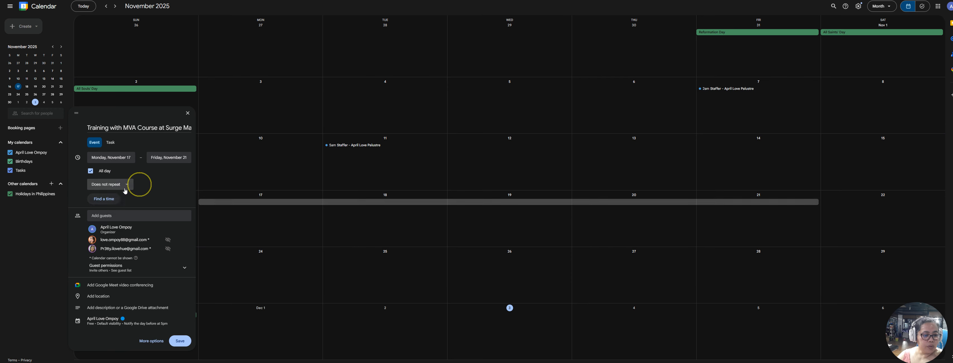
Open the all-day Nov 17–21 training draft in the full event-details editor
left_click(111, 199)
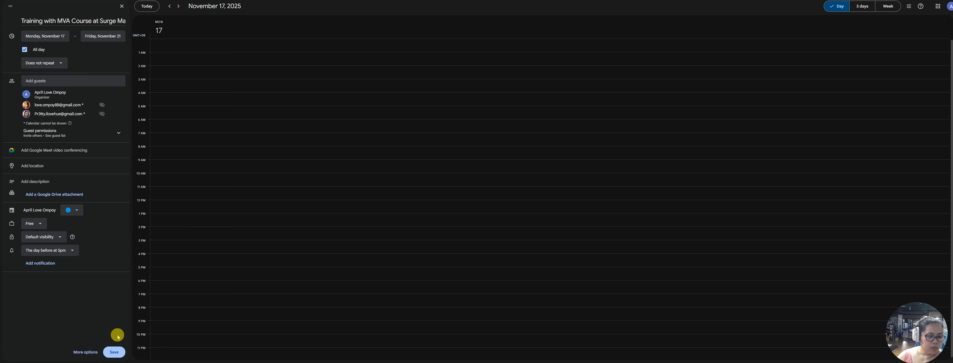
left_click(85, 351)
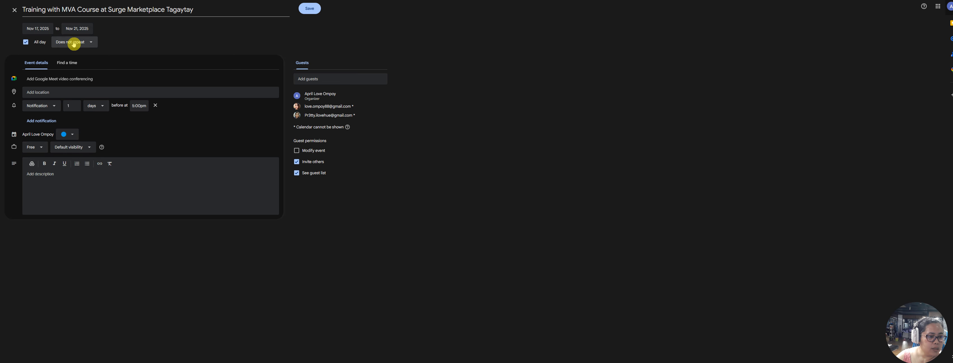
Search 'Surge Tag' to set the location to Surge Freelancing Marketplace Tagaytay, and add Google Meet conferencing
left_click(51, 91)
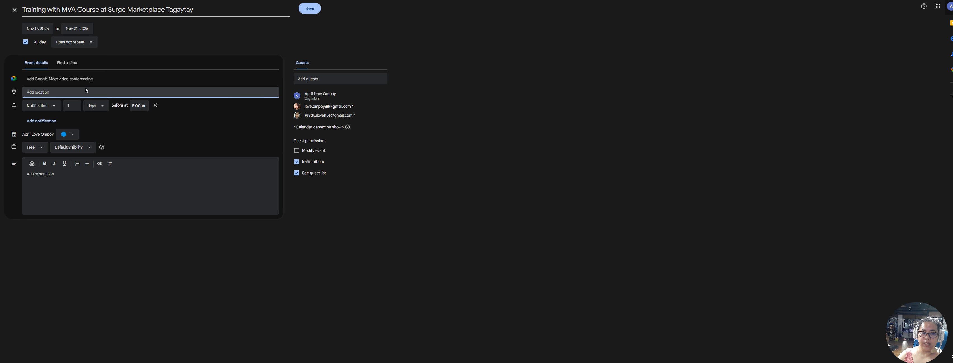
type("Sur")
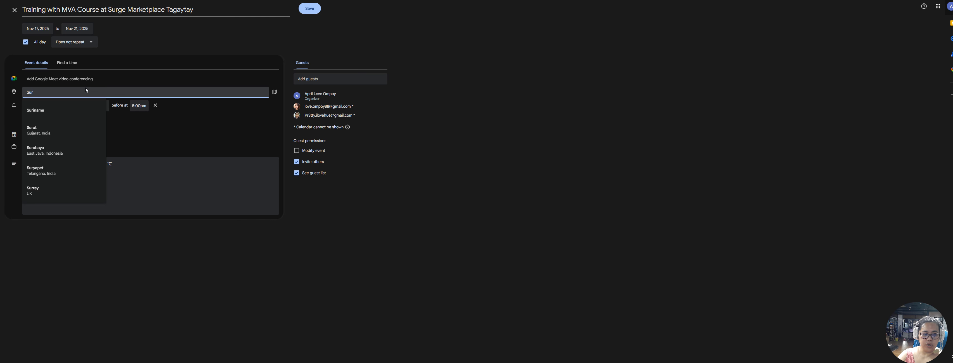
type("ge Tagay")
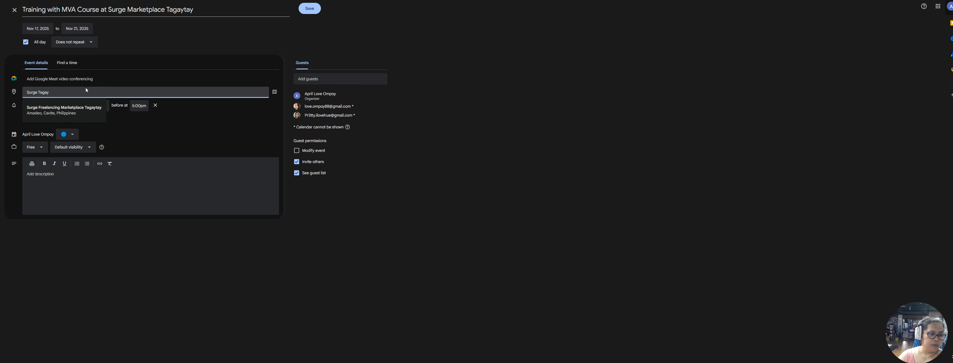
left_click(76, 109)
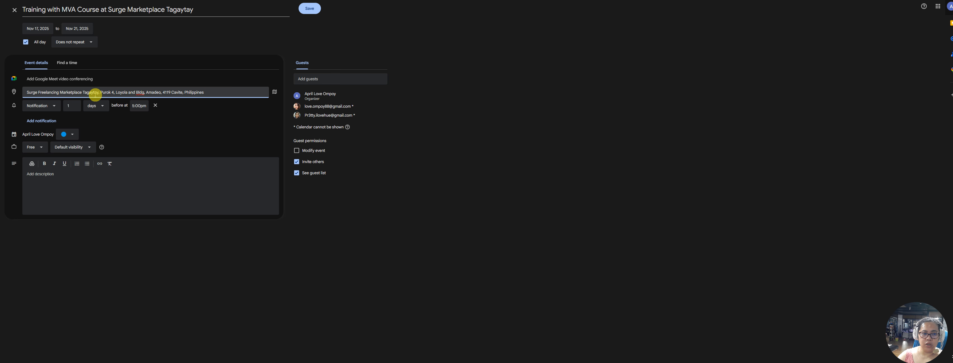
left_click(42, 79)
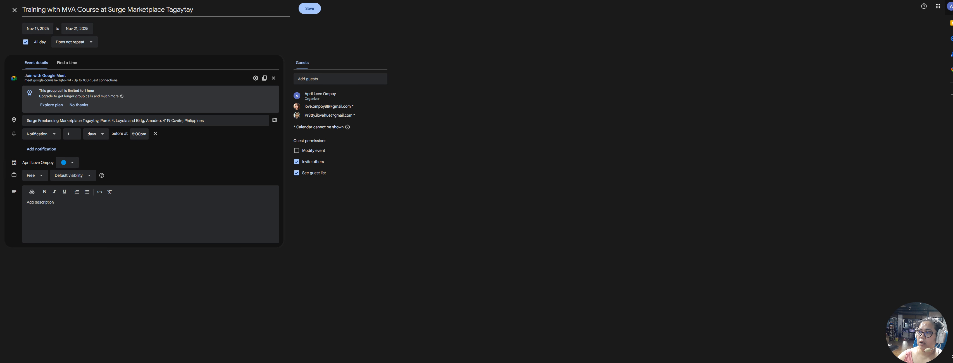
key("ctrl+t")
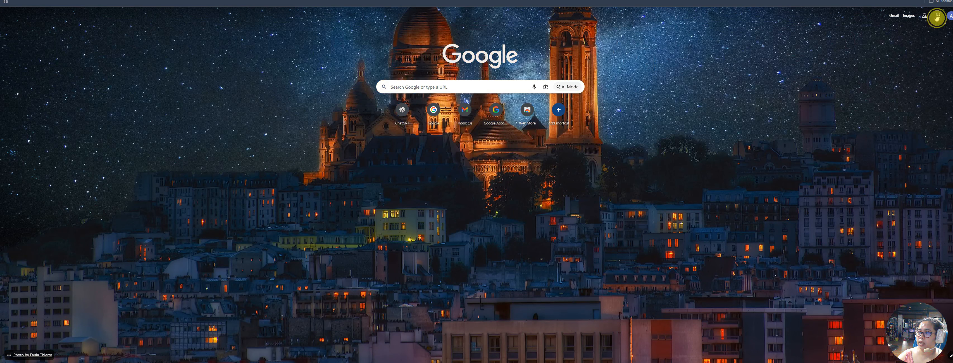
left_click(938, 17)
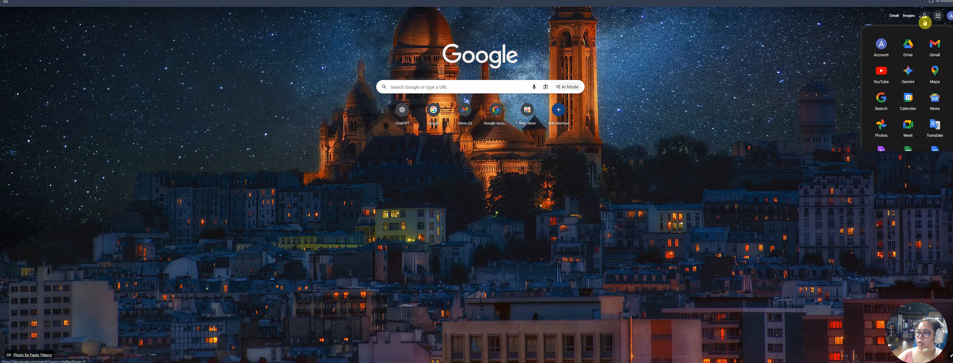
scroll(925, 108, "down", 2)
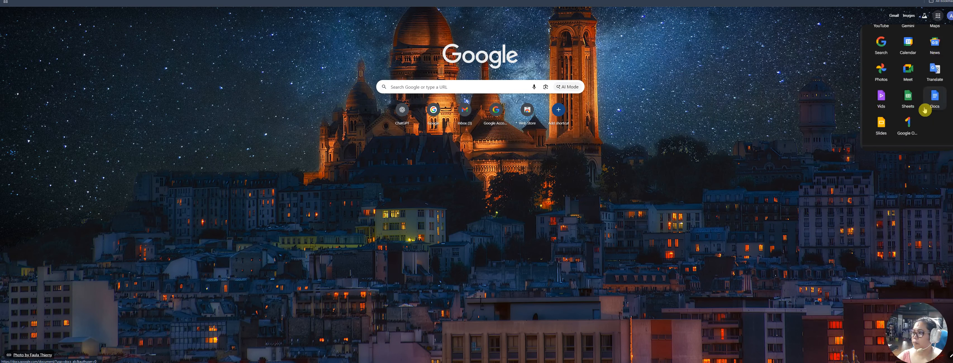
scroll(925, 110, "down", 1)
left_click(914, 49)
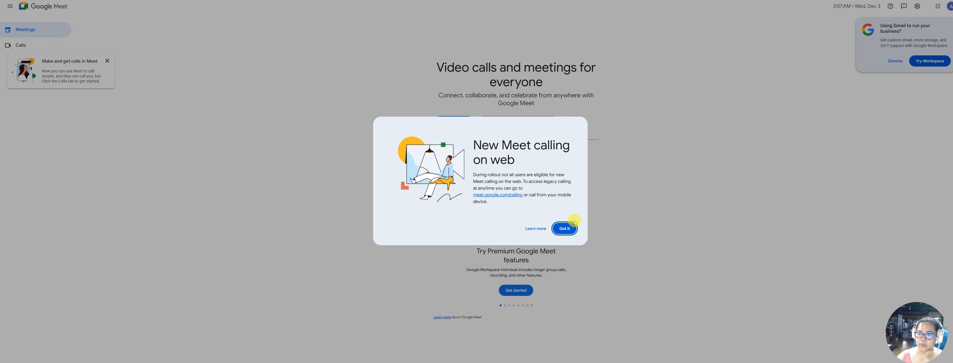
left_click(575, 223)
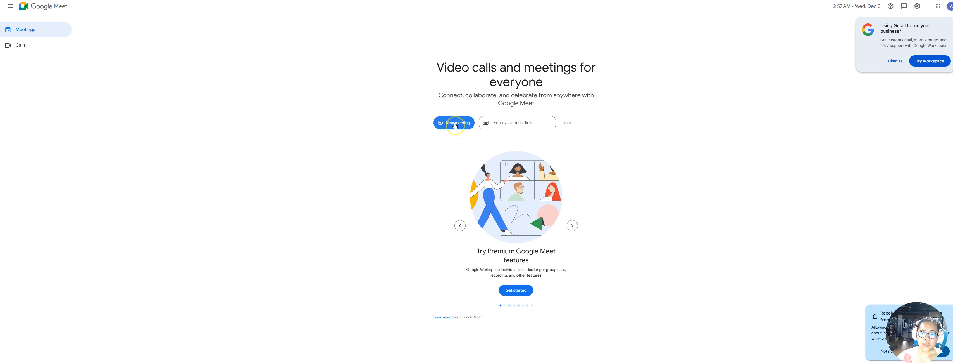
left_click(456, 125)
left_click(491, 142)
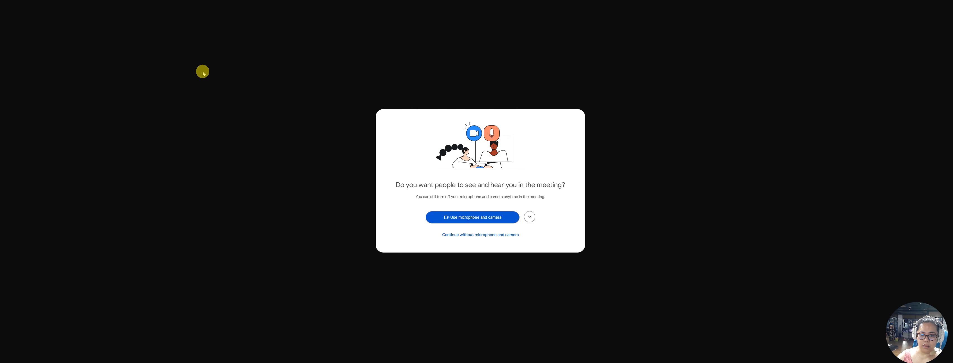
left_click(474, 218)
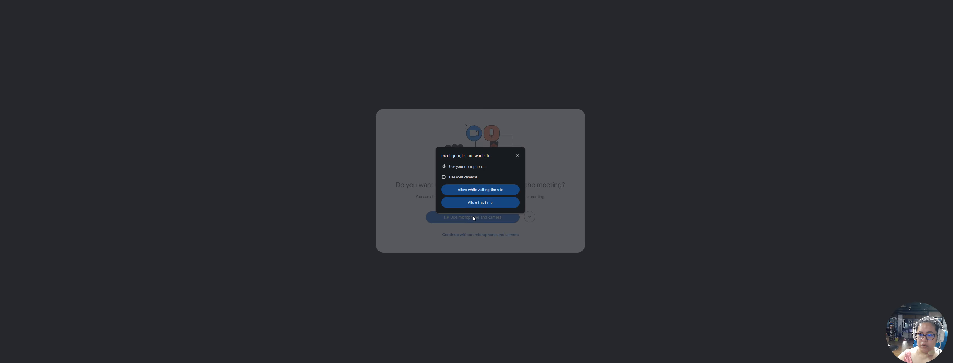
left_click(474, 203)
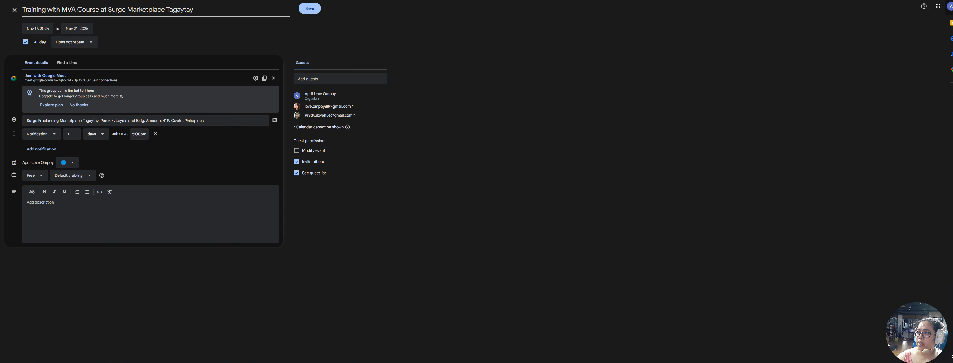
In a new tab, open Meet from the apps grid, create a meeting for later, and copy its joining link
key("ctrl+t")
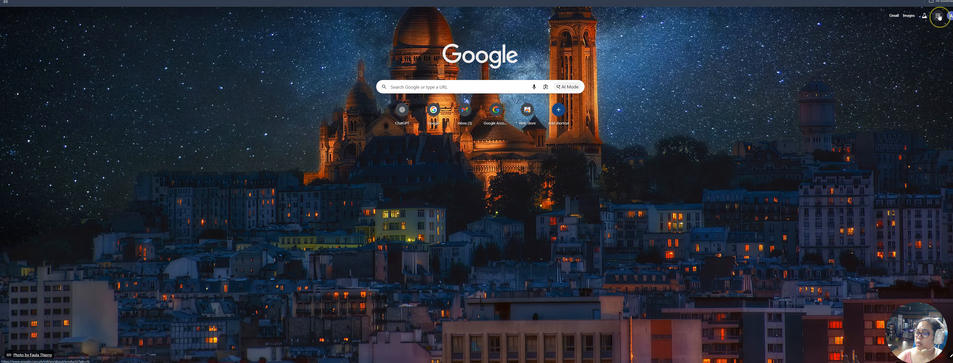
left_click(939, 17)
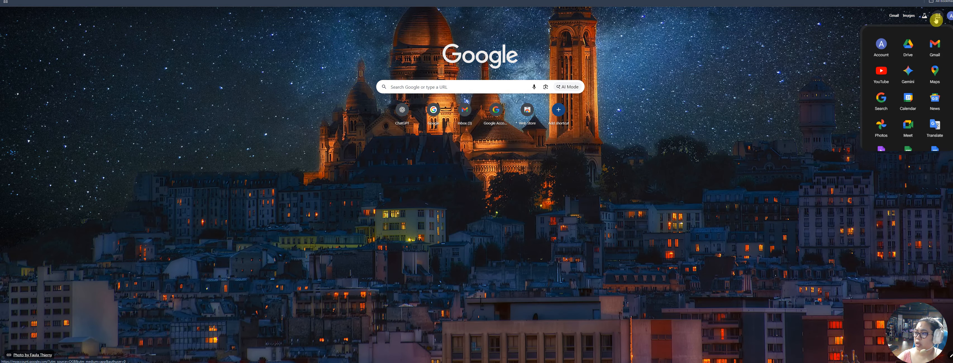
left_click(911, 129)
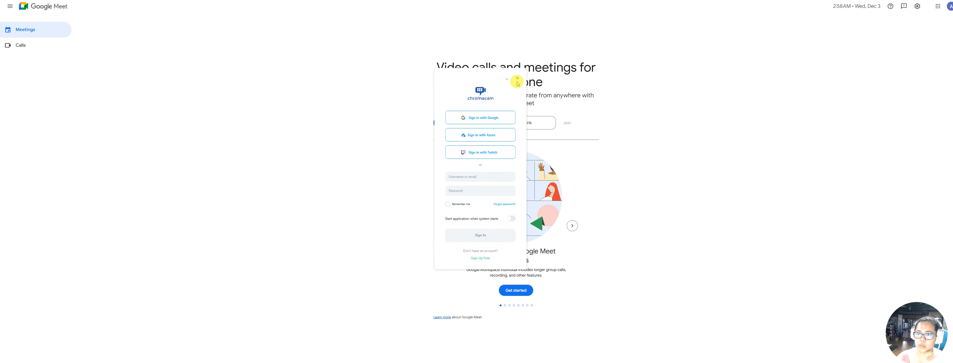
left_click(518, 78)
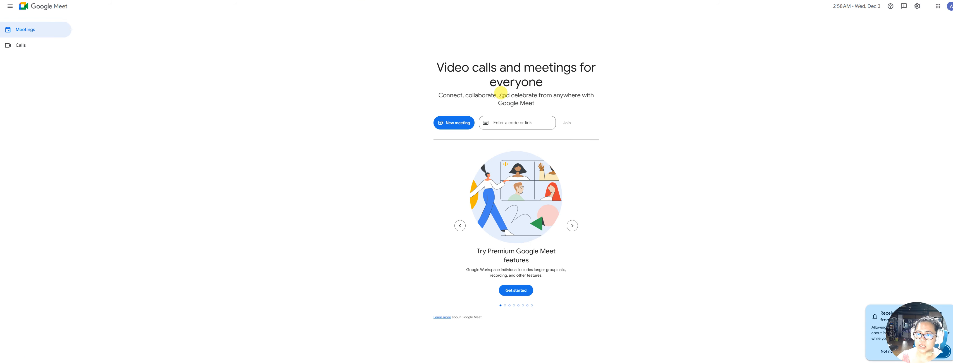
left_click(459, 124)
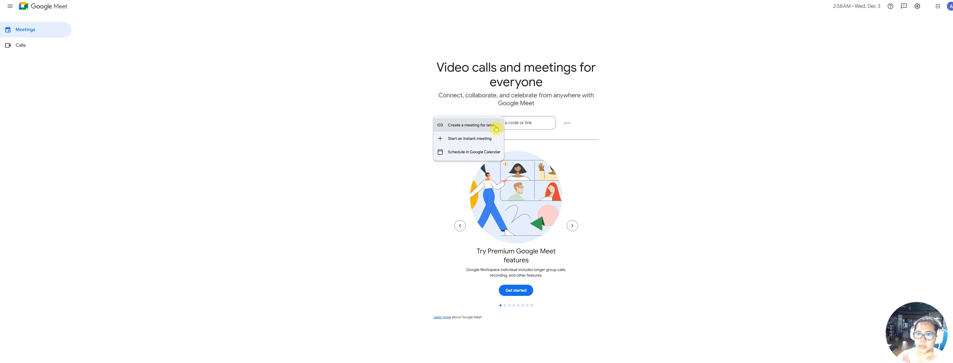
left_click(472, 126)
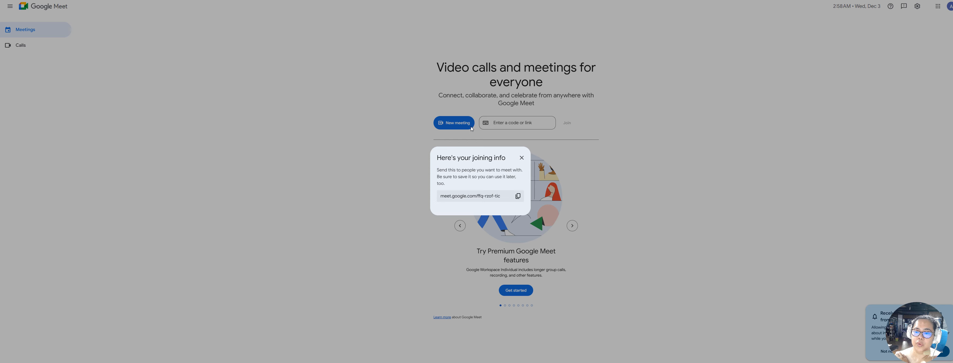
left_click(519, 197)
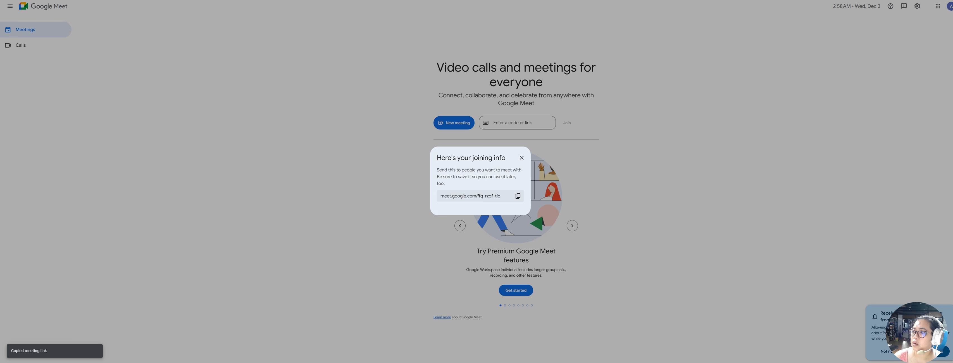
left_click(761, 0)
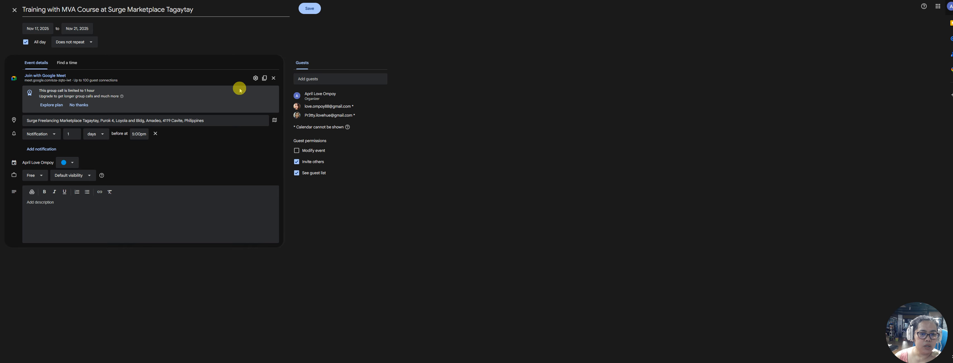
Decline the Meet upgrade offer, then briefly test-join the event's Meet call and close it
left_click(78, 105)
left_click(46, 76)
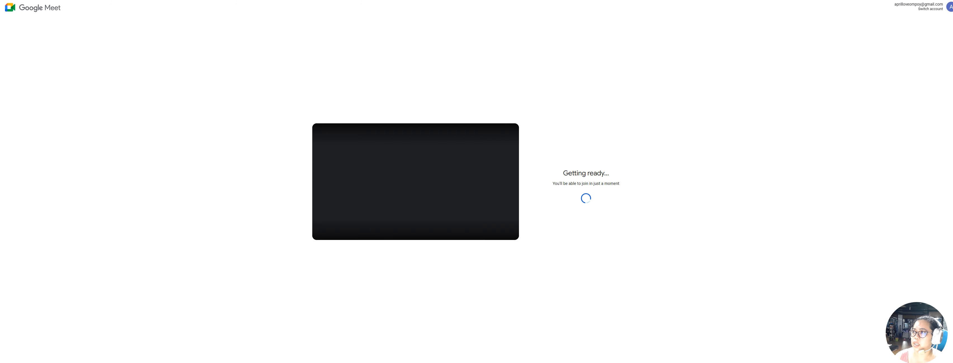
key("ctrl+w")
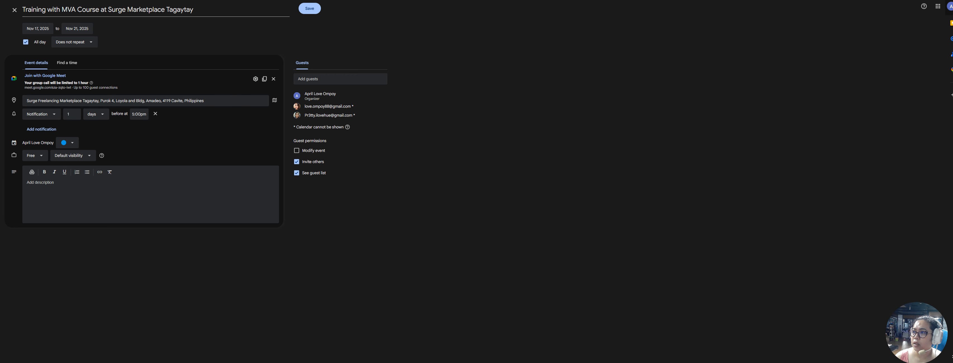
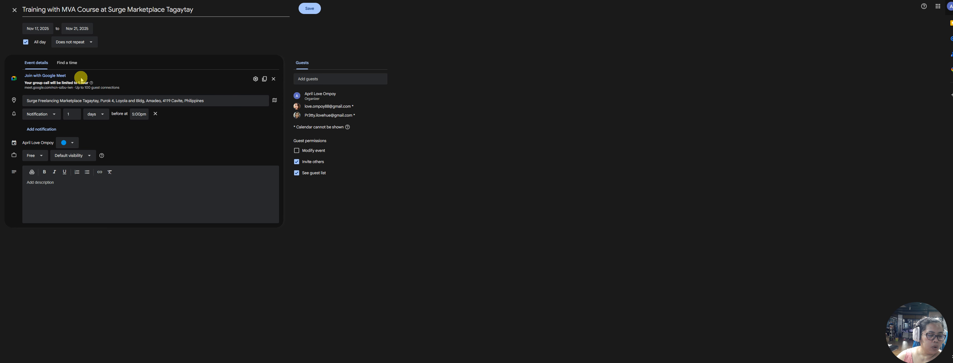
Remove the Google Meet conferencing and keep the 30-minute Notification reminder
left_click(274, 78)
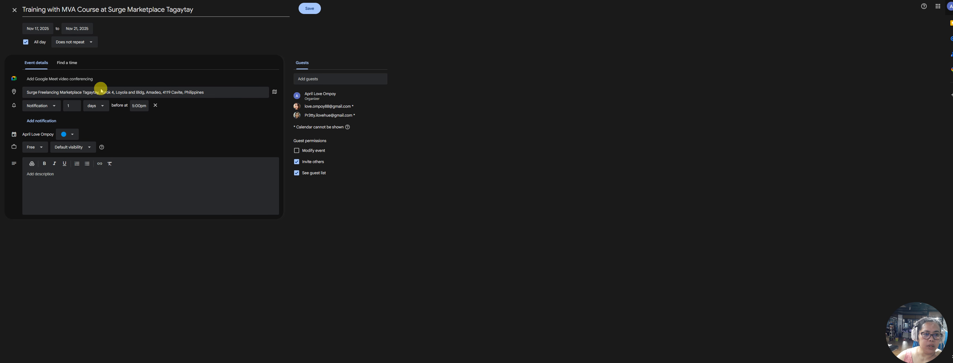
left_click(51, 110)
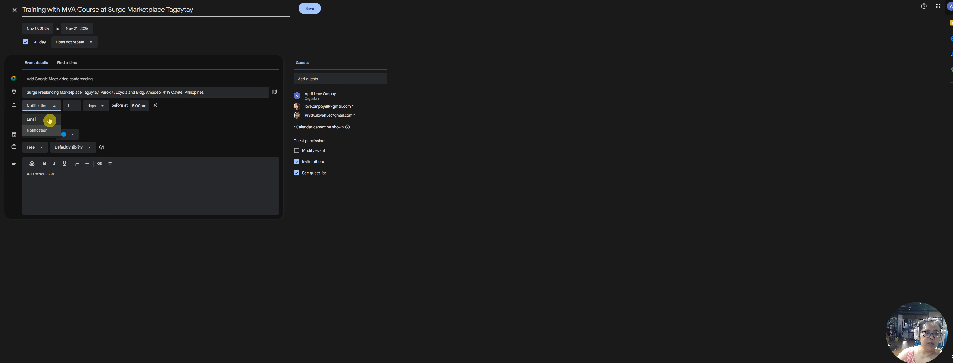
left_click(51, 111)
left_click(74, 110)
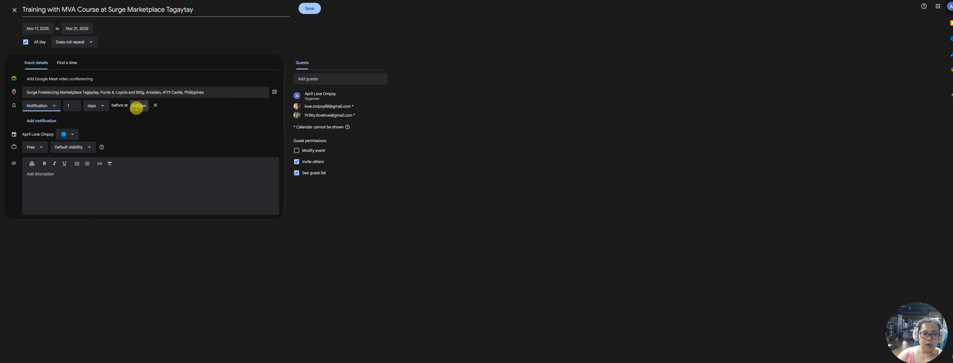
left_click(40, 105)
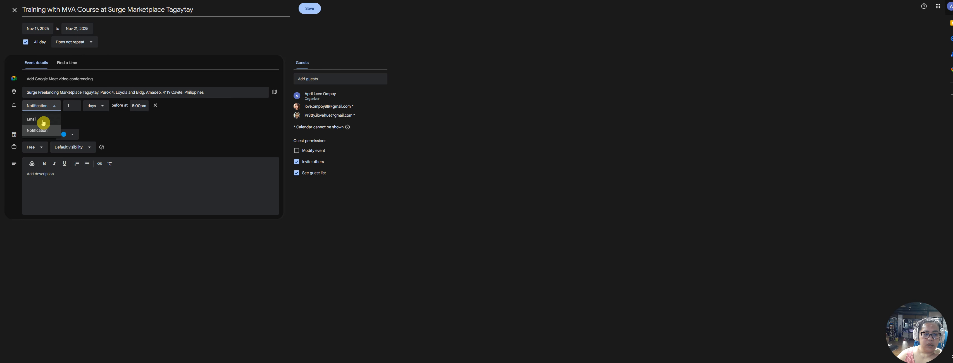
left_click(126, 118)
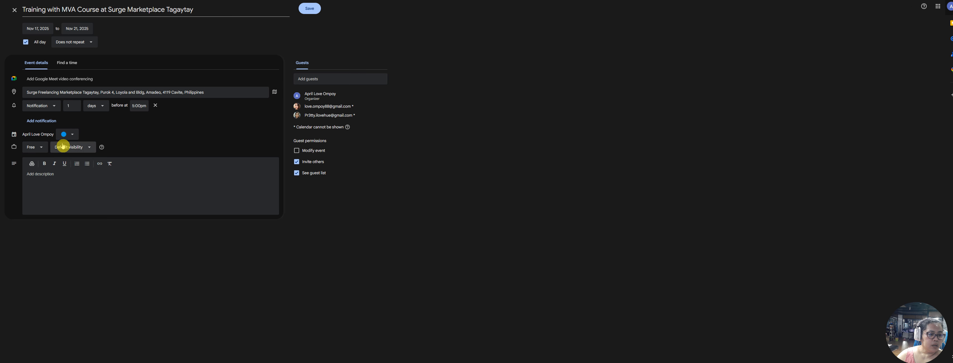
Look over the event colours, then turn off All day so the event runs 10:00am Nov 17–10:30am Nov 21
left_click(70, 136)
left_click(72, 134)
left_click(73, 135)
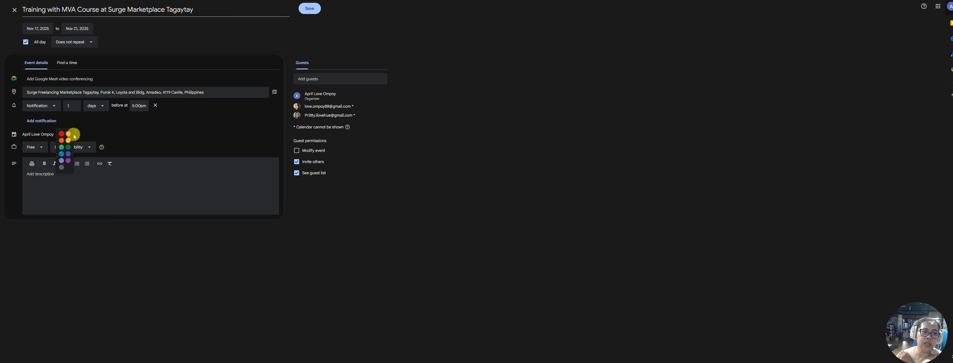
left_click(62, 135)
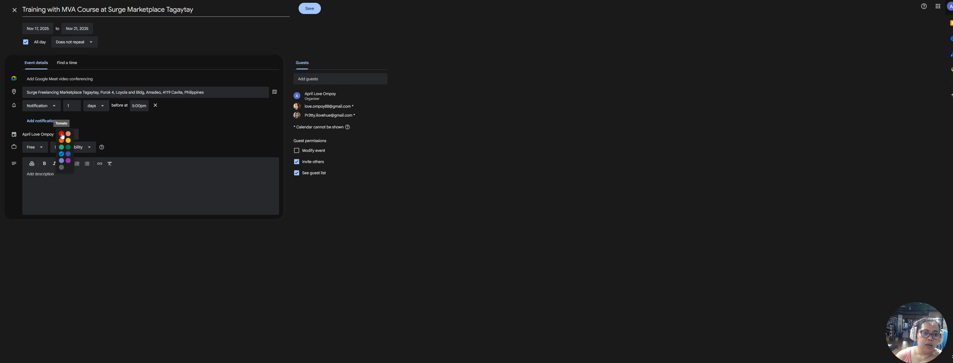
left_click(25, 42)
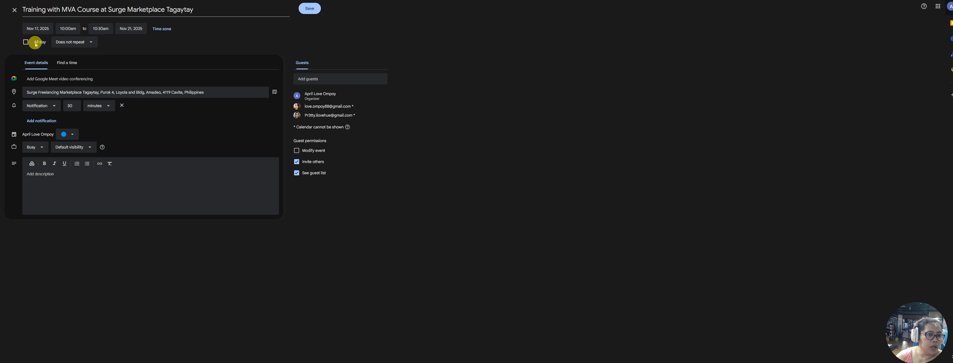
Change the event times to 1:00pm Nov 17 through 5:00pm Nov 21
left_click(66, 29)
type("1")
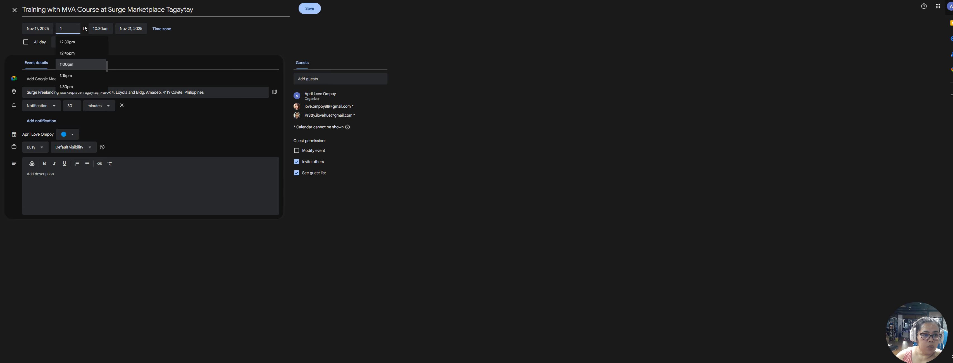
key("Tab")
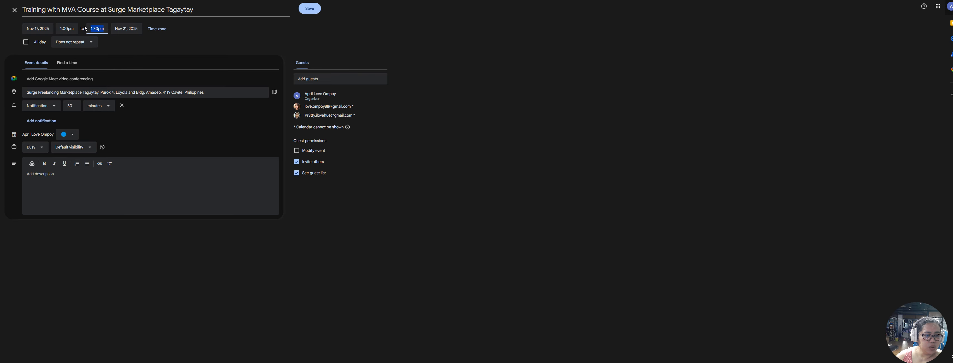
type("5")
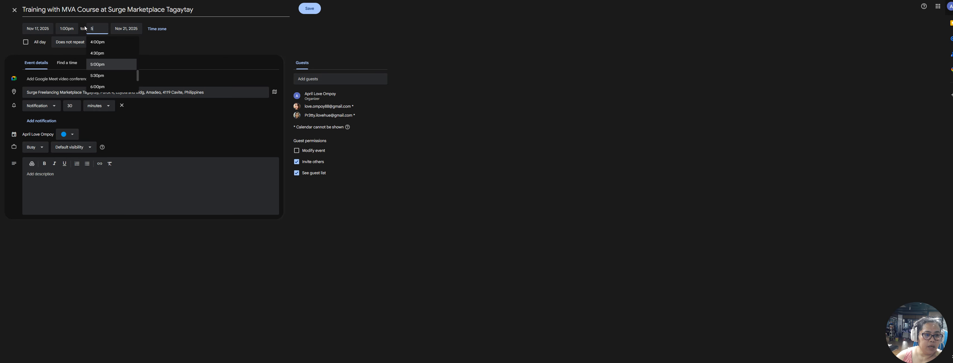
key("Return")
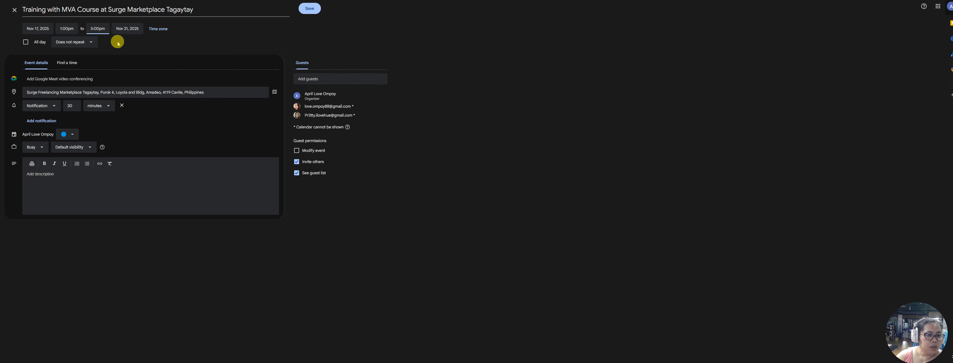
left_click(173, 35)
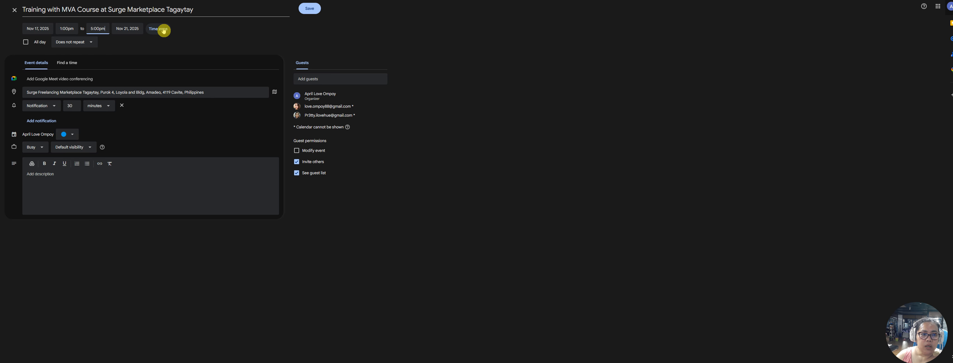
Choose (GMT+08:00) Philippine Standard Time as the event's time zone and confirm it
left_click(166, 31)
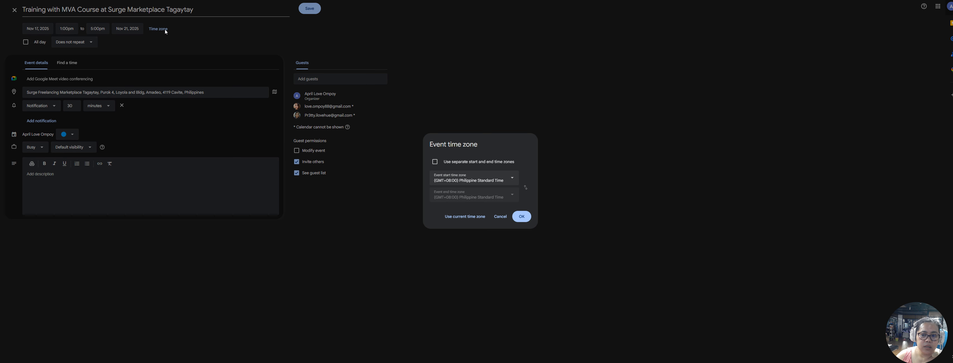
left_click(512, 179)
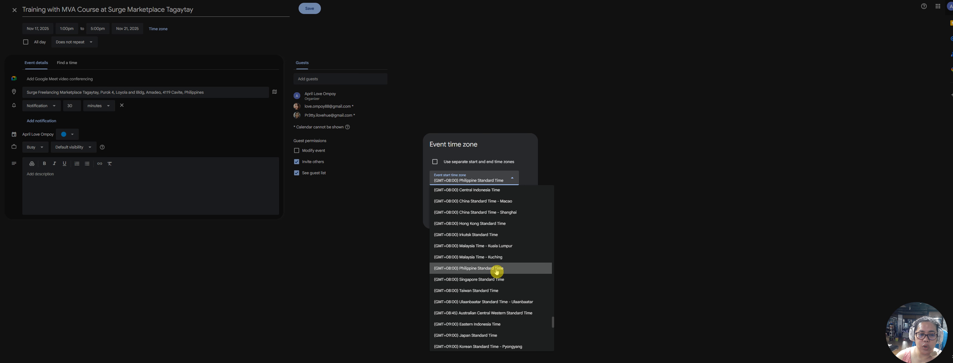
left_click(473, 271)
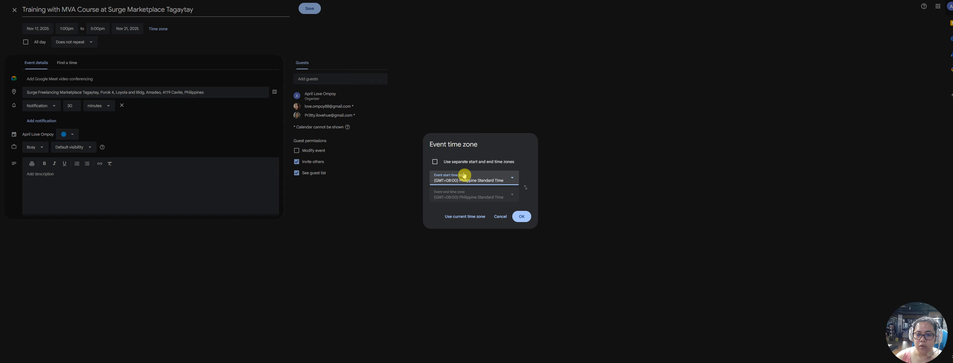
left_click(525, 218)
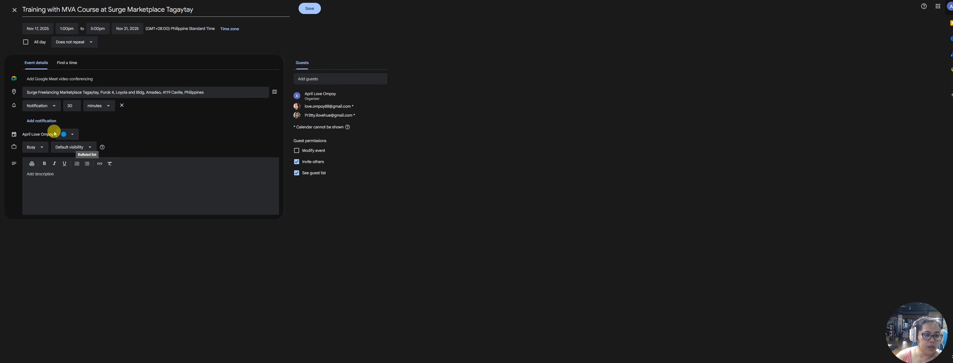
Keep availability Busy, set visibility to Private, and add a Google Meet link
left_click(39, 150)
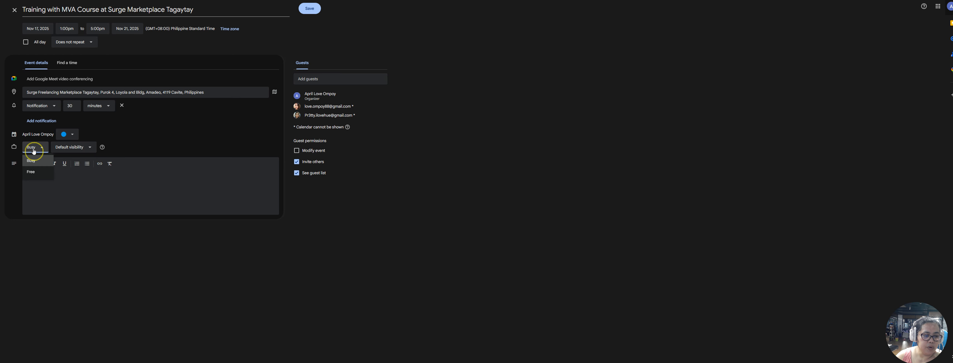
left_click(34, 151)
left_click(65, 150)
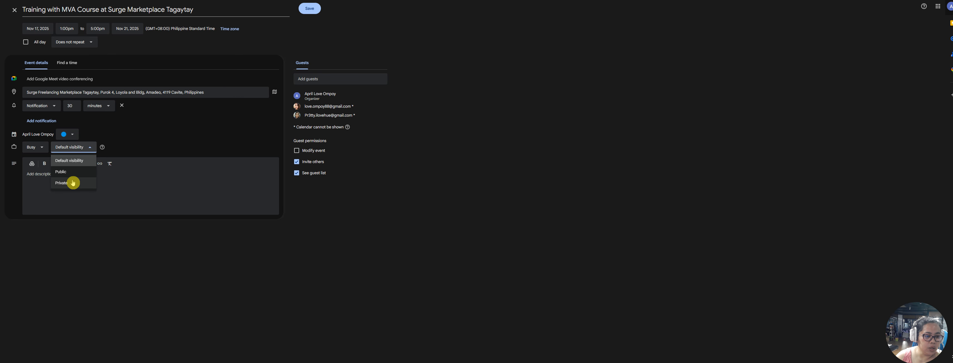
left_click(75, 183)
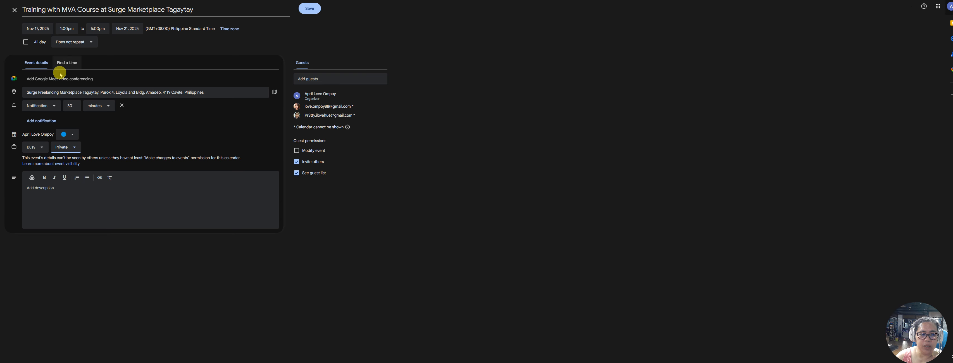
left_click(37, 80)
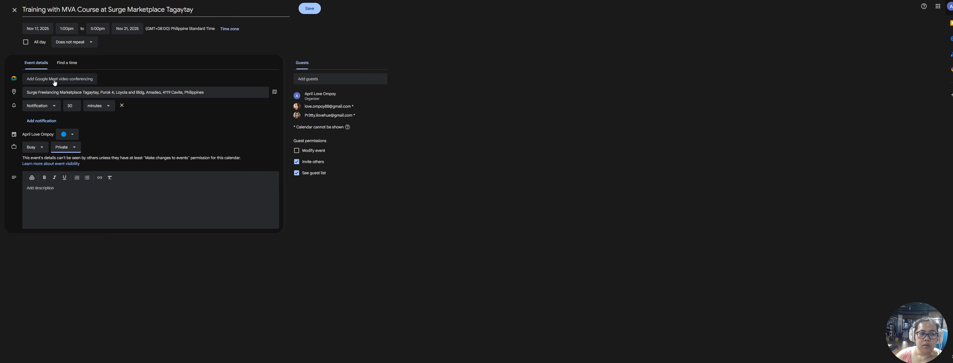
Pick the red Tomato swatch from the event colour palette
left_click(72, 136)
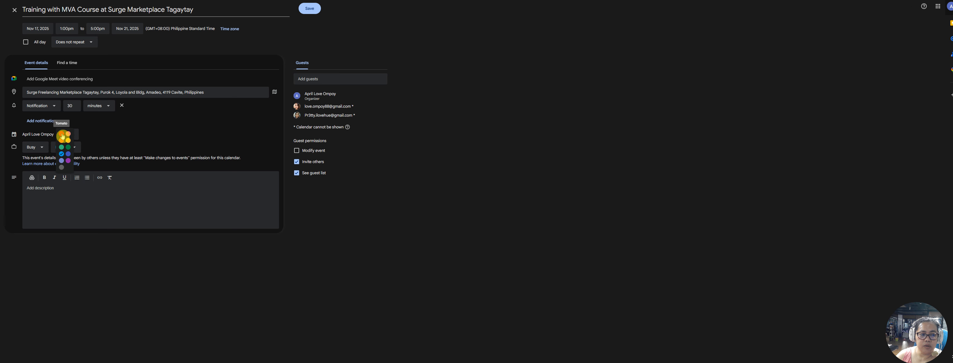
left_click(62, 136)
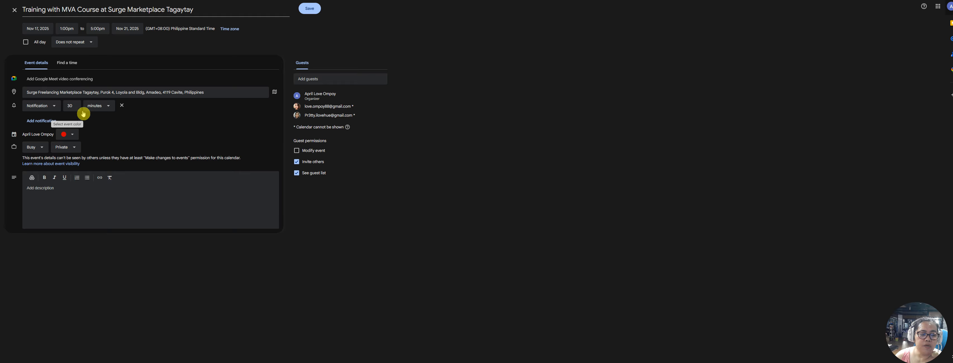
left_click(70, 135)
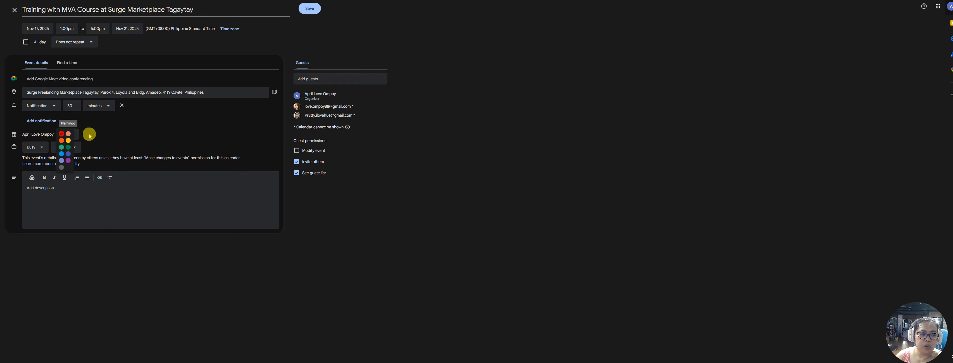
left_click(62, 137)
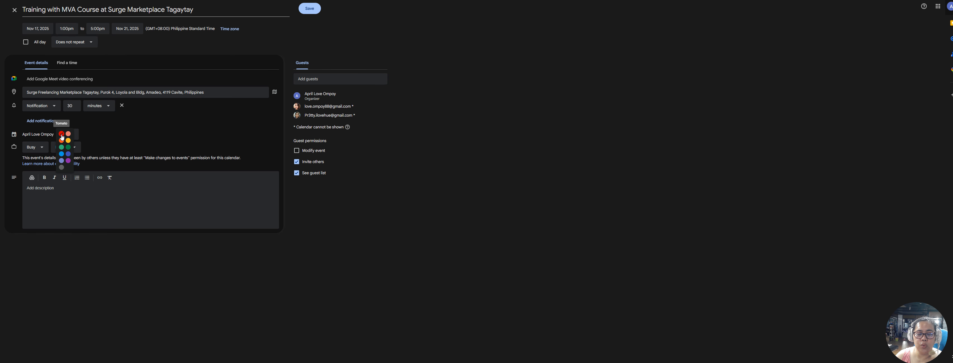
left_click(61, 137)
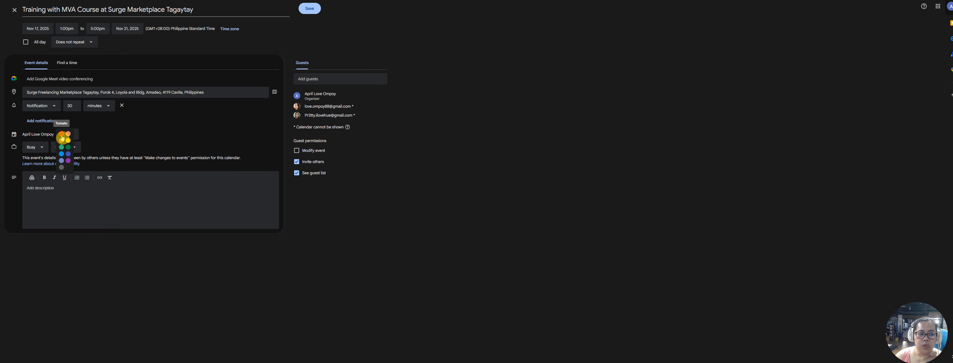
left_click(61, 137)
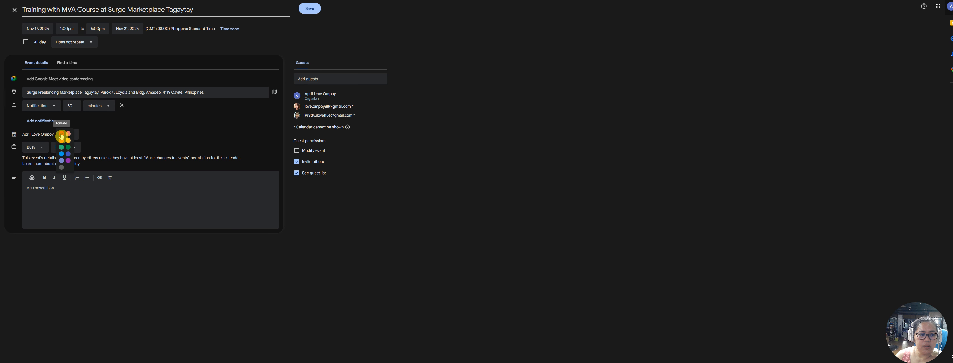
left_click(62, 137)
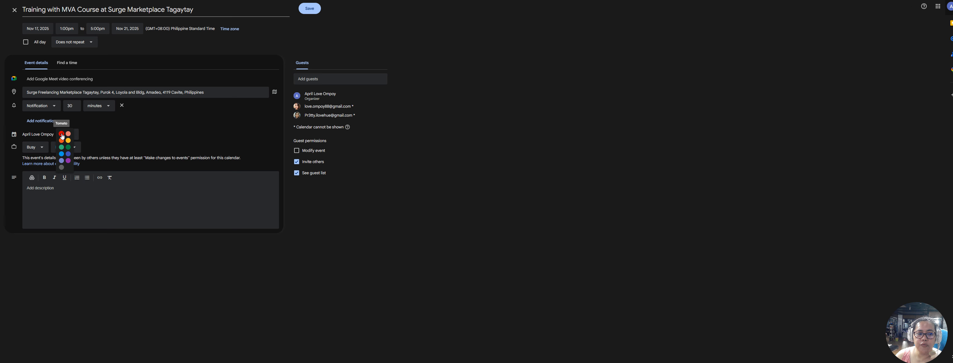
left_click(69, 150)
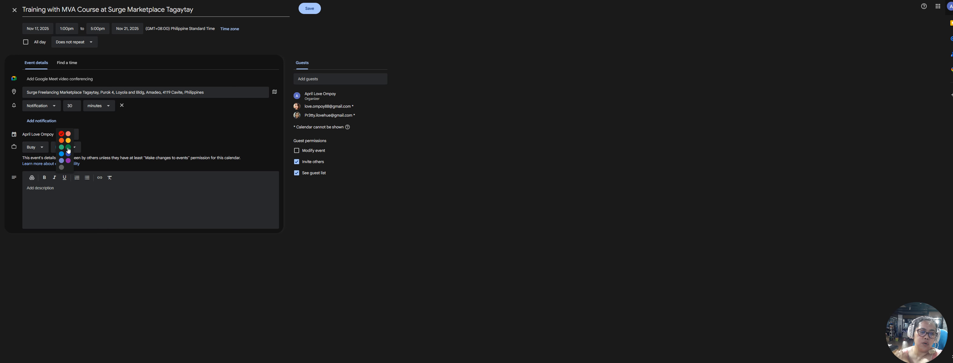
left_click(68, 149)
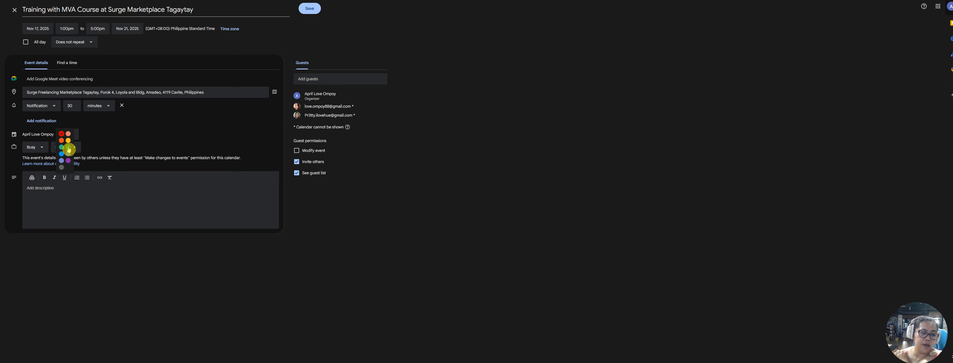
left_click(96, 184)
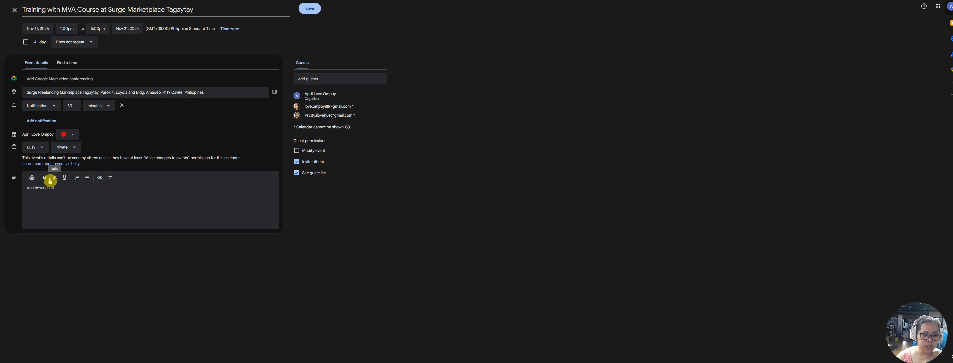
Write the multi-line description about the Tagaytay MVA Enrollment training
type("This is a 5 hours training with Ms. Eunice at Surge")
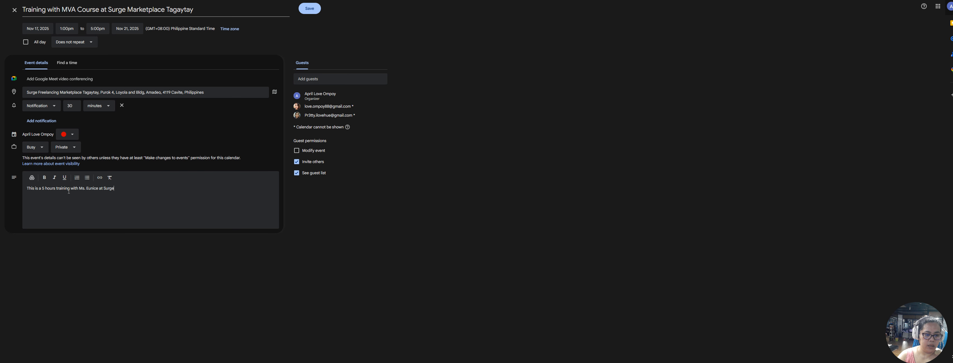
type("agaytay with regards to your MVA E")
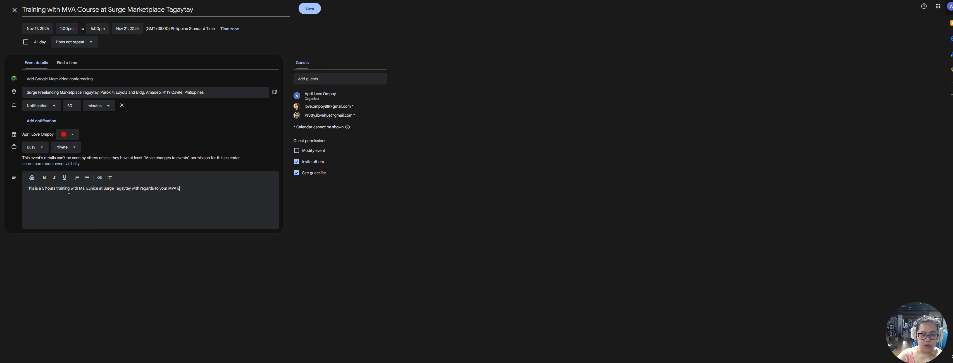
type("nrollment")
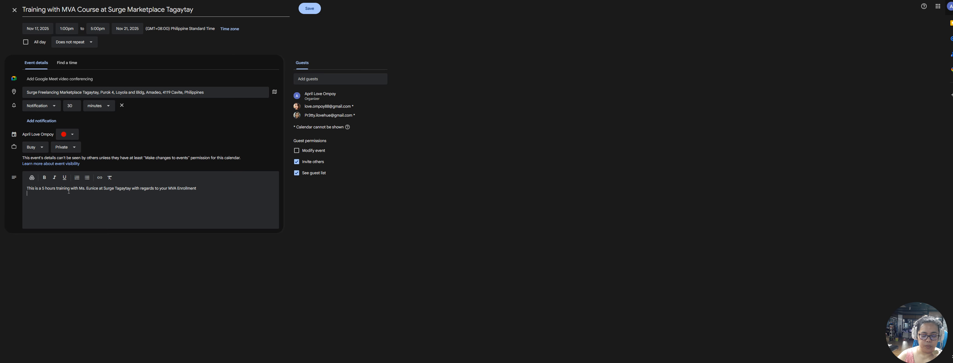
key("Return")
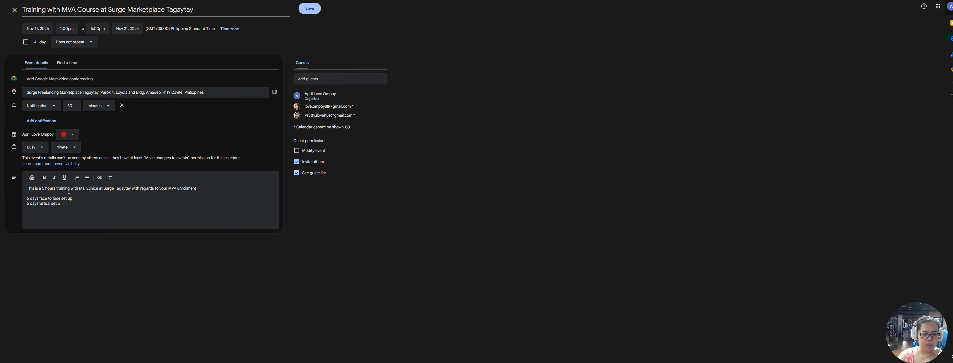
left_click(76, 194)
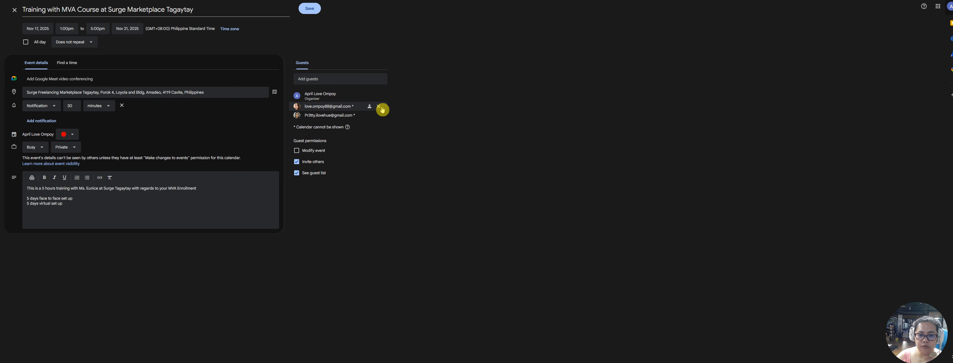
Remove both invited guests and the organizer from the guest list
left_click(381, 109)
left_click(380, 108)
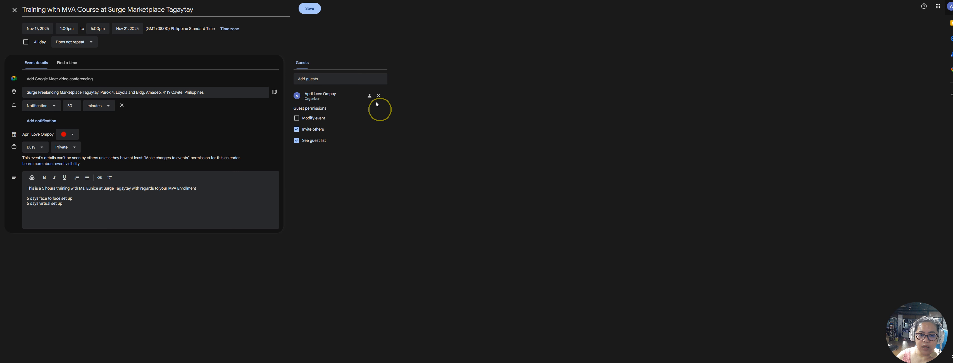
left_click(379, 97)
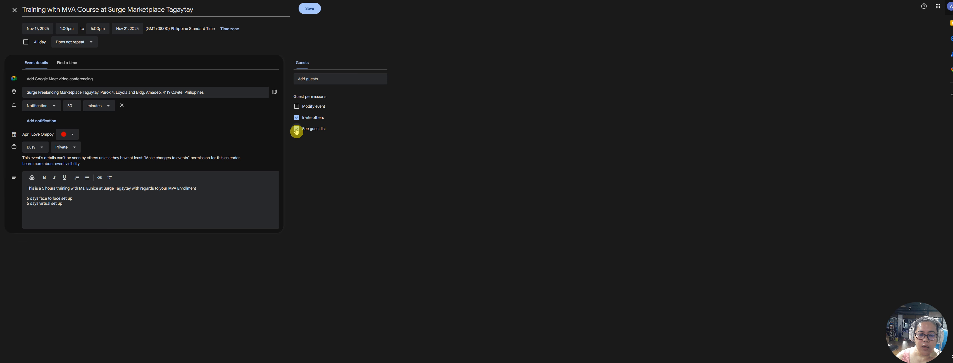
Save the event and open its Nov 17–21 bar in the month view to review the details
left_click(309, 8)
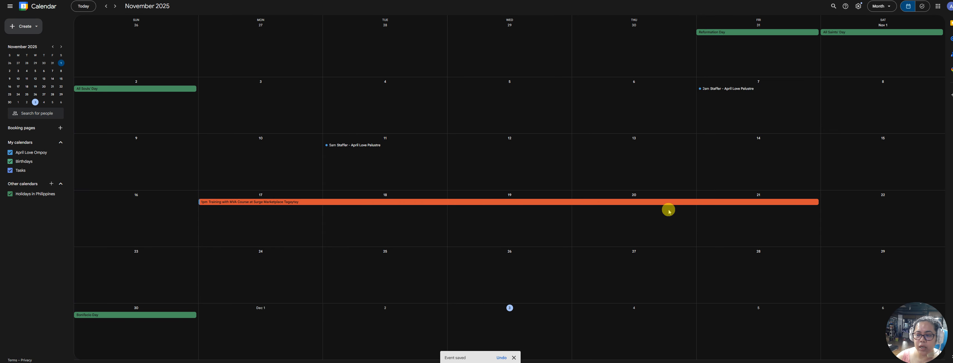
left_click(272, 204)
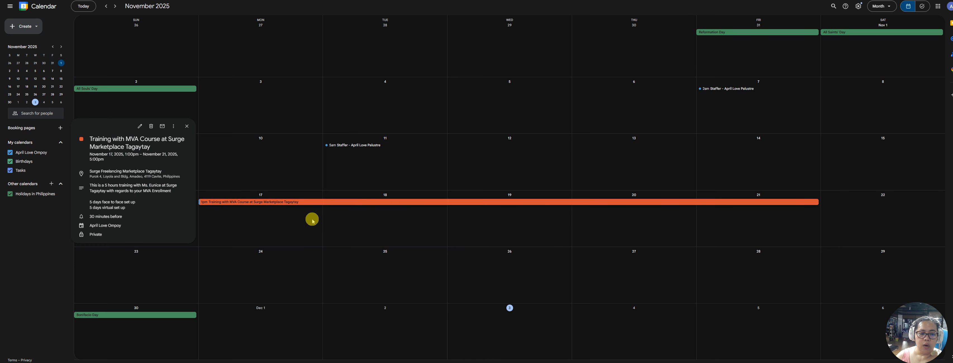
left_click(306, 205)
left_click(383, 204)
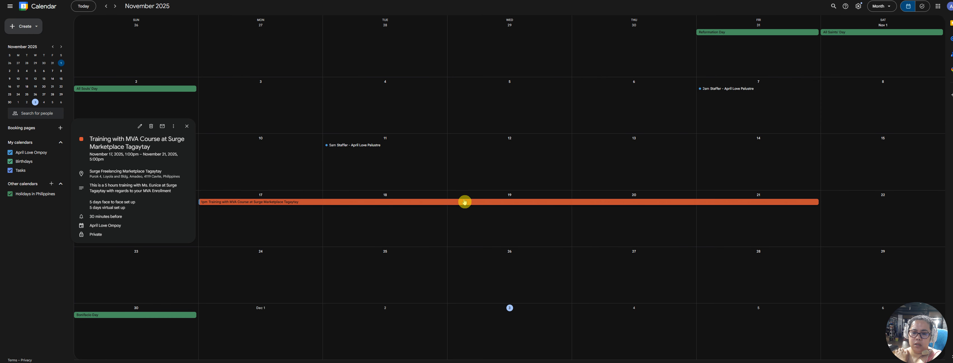
left_click(464, 202)
left_click(489, 205)
left_click(492, 205)
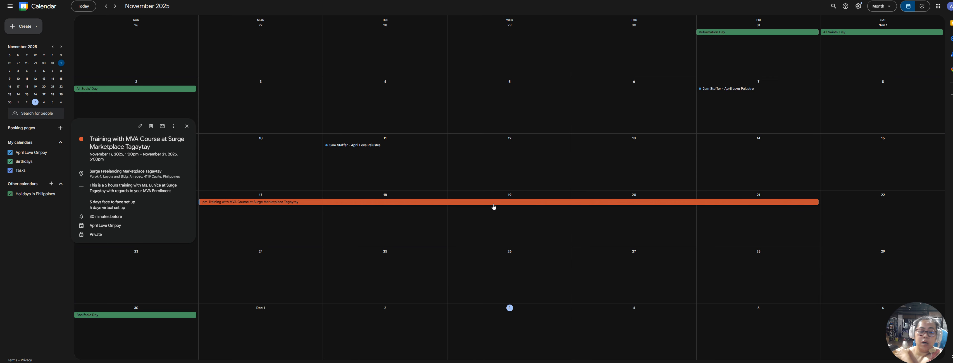
left_click(494, 207)
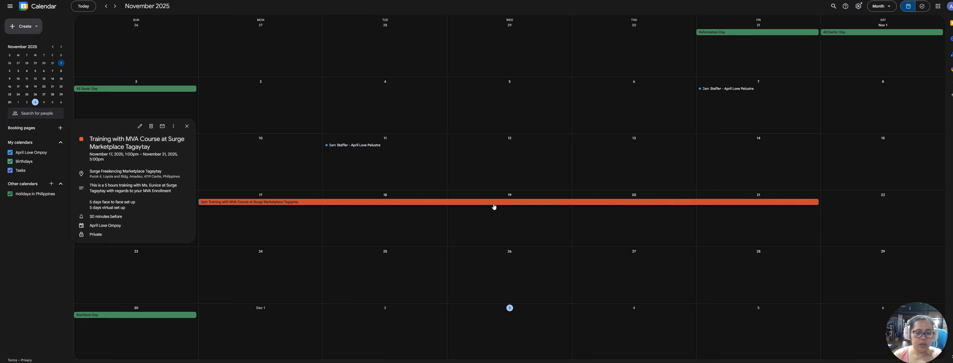
left_click(496, 206)
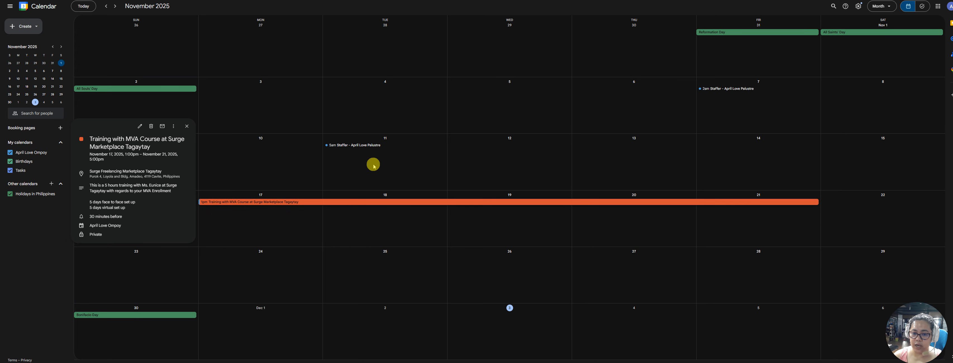
Open the Staffer event on Friday, November 7, select its title and date, then go to Gmail
left_click(739, 89)
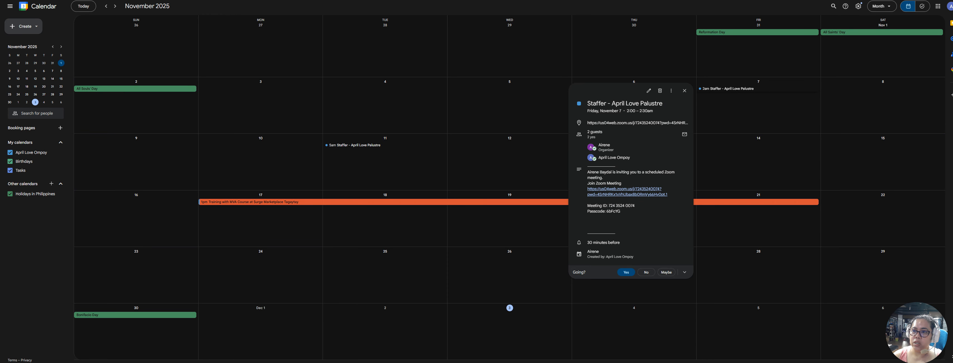
left_click_drag(588, 103, 664, 116)
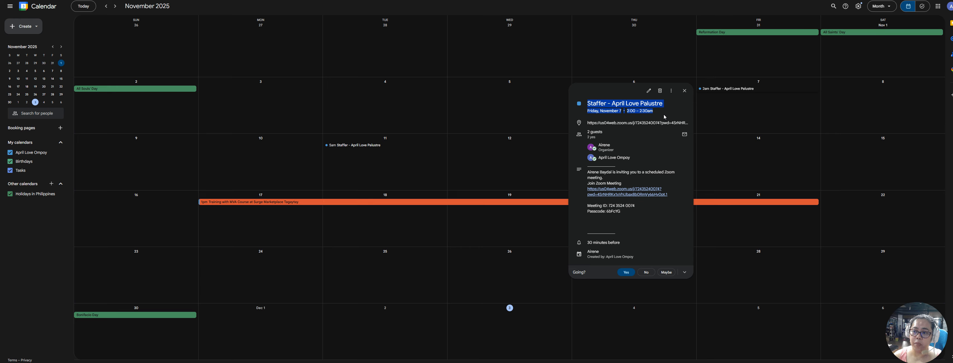
left_click(669, 115)
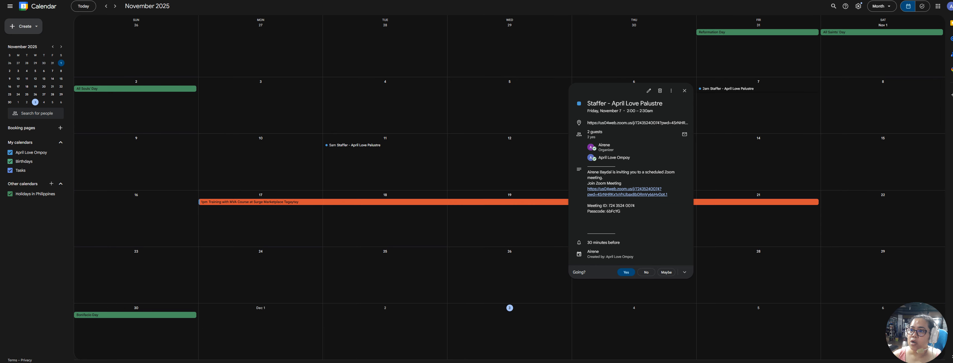
key("ctrl+shift+Tab")
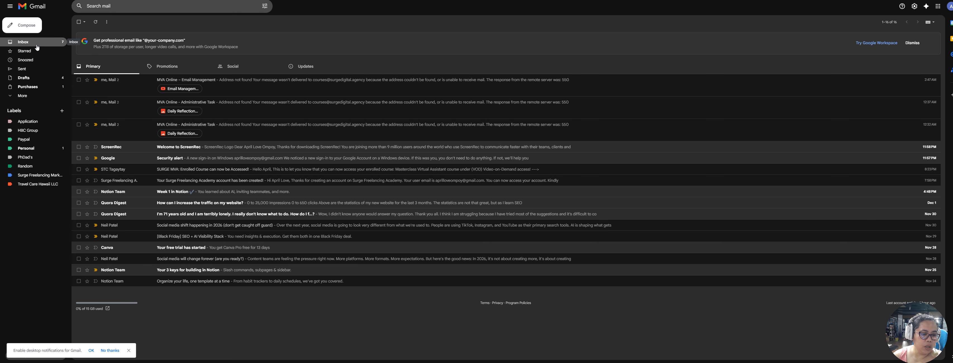
Open the Staffer invitation under the Application and Travel Care Hawaii LLC labels, then return to Calendar
left_click(47, 121)
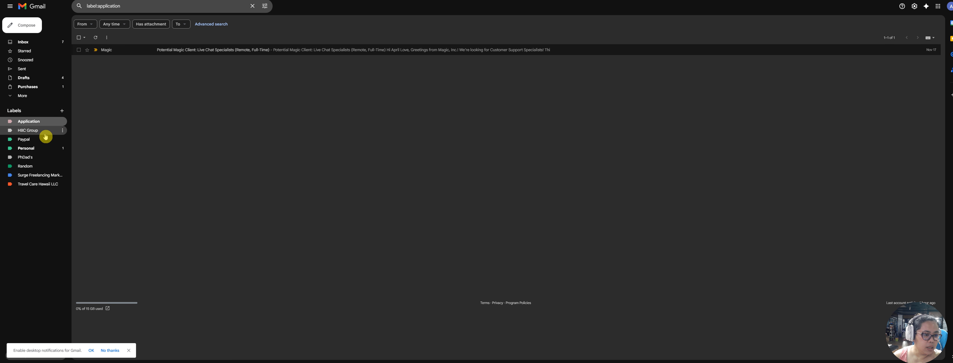
left_click(40, 184)
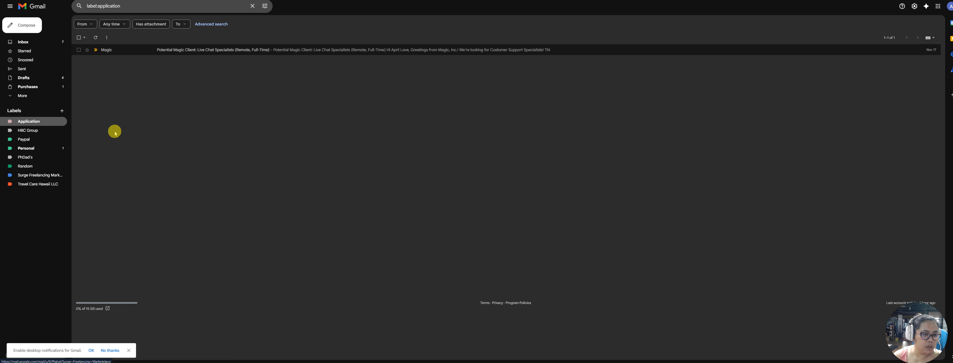
left_click(189, 74)
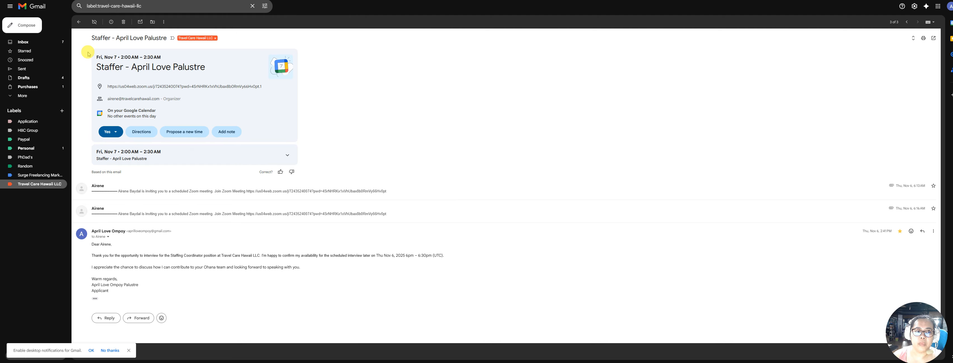
left_click_drag(88, 54, 263, 89)
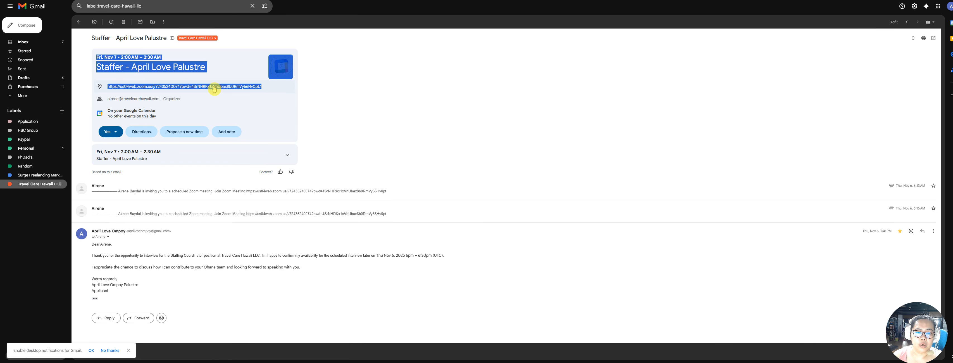
left_click(335, 81)
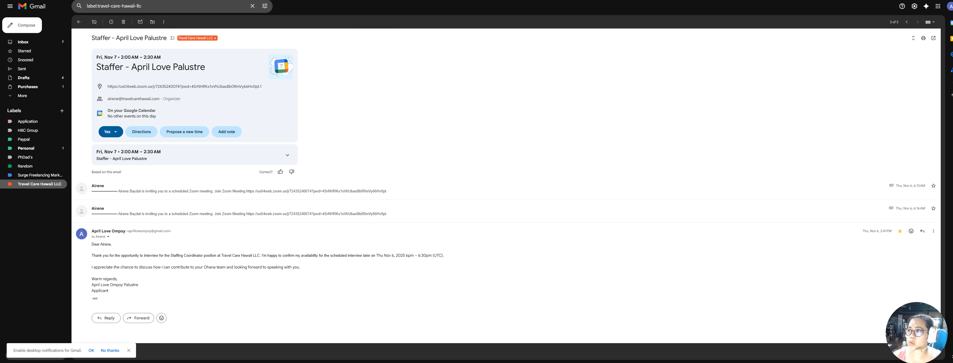
left_click(653, 7)
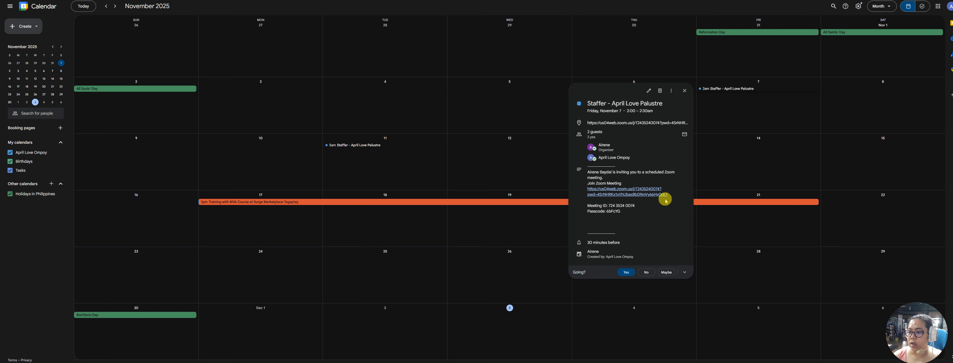
Select the Staffer event's Zoom link, close its details, and open the Create menu
left_click_drag(668, 197, 585, 191)
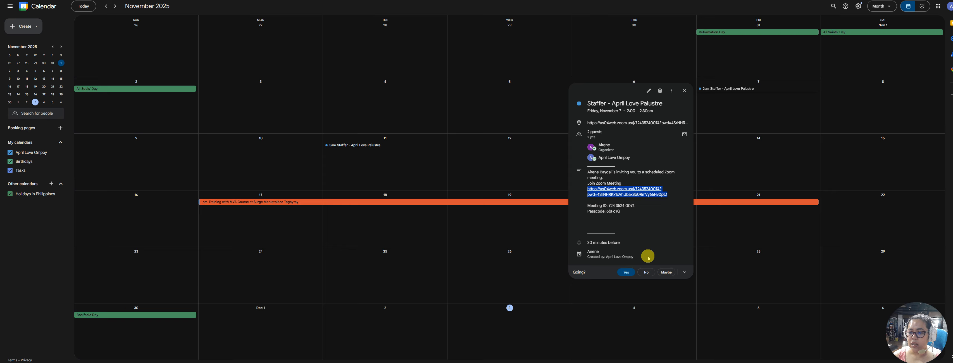
left_click(756, 111)
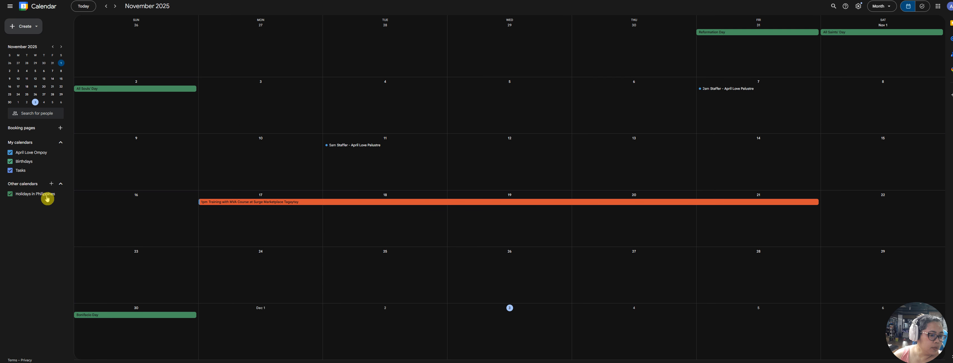
left_click(34, 28)
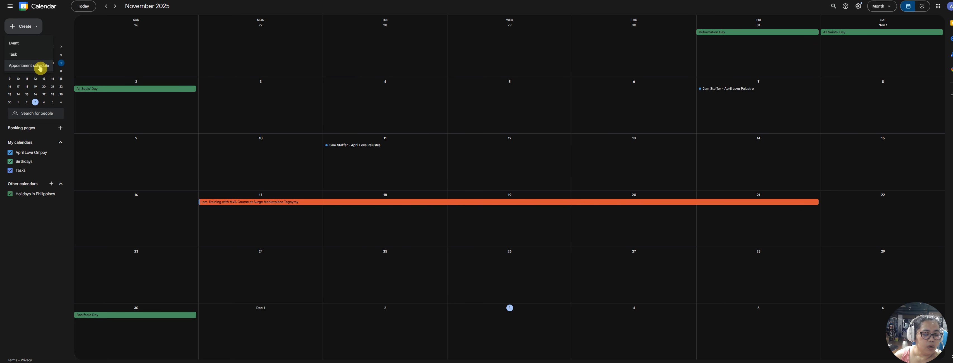
Start a new December 5 event titled 'Discovery Call' and open it in the full event editor
left_click(401, 290)
left_click(551, 280)
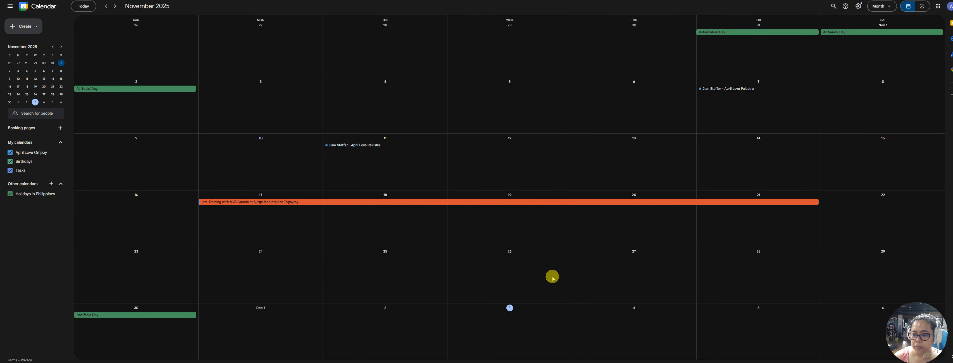
left_click(741, 321)
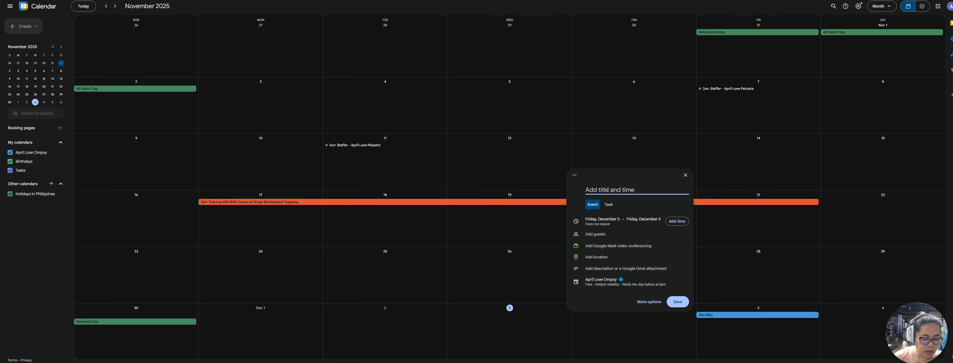
left_click(608, 189)
type("Discovery Call")
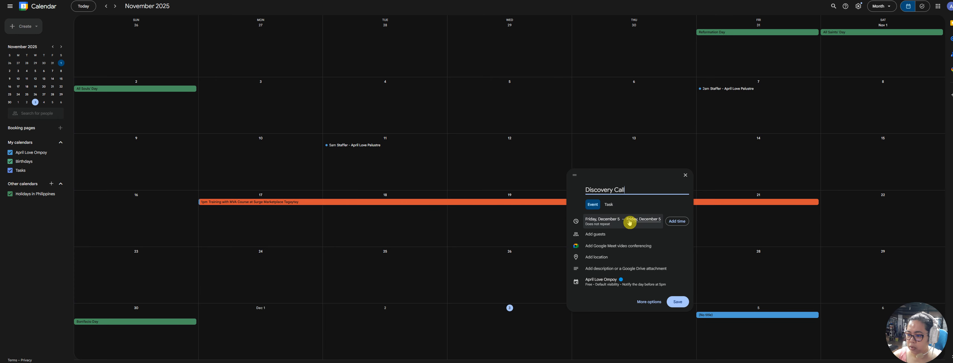
left_click(653, 301)
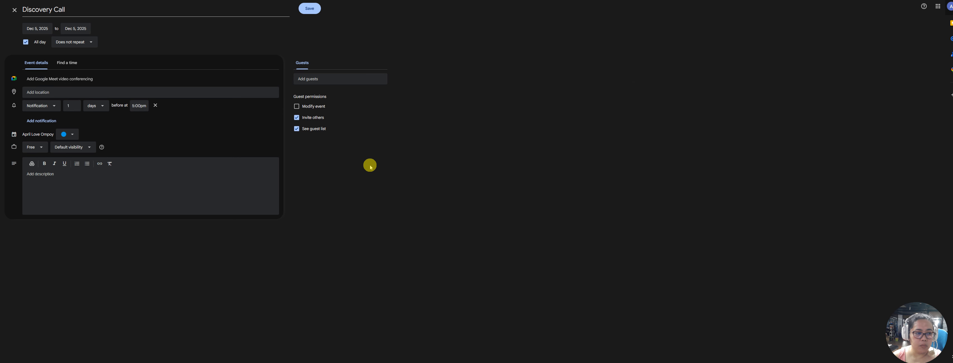
Turn off All day and schedule the Discovery Call from 9:00am to 11:00am on Dec 5, 2025
left_click(25, 42)
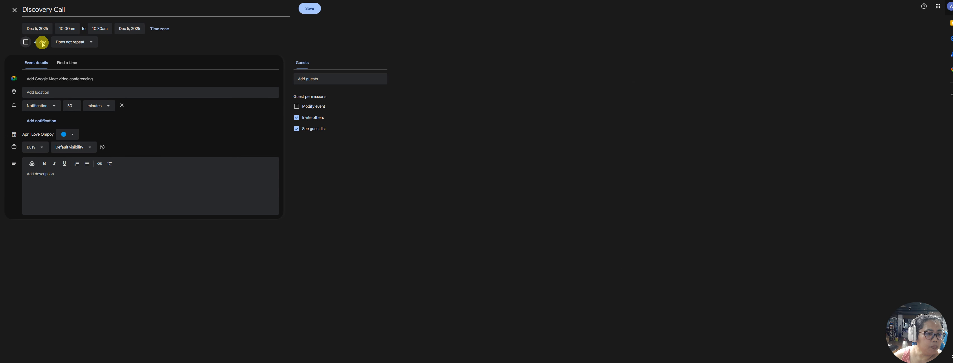
left_click(69, 30)
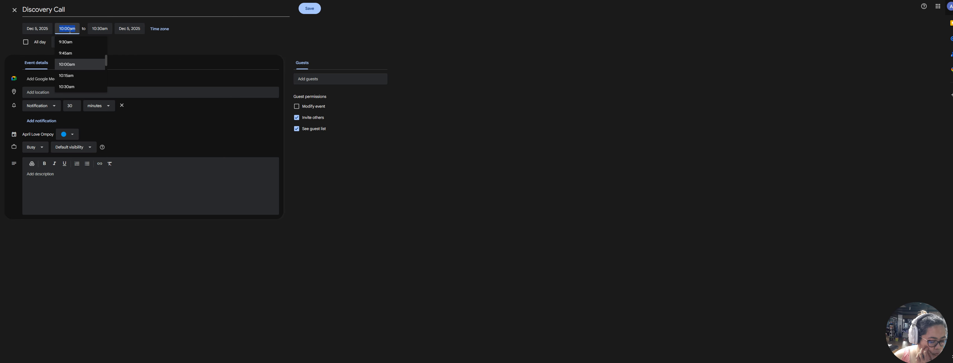
type("9")
key("Tab")
type("11")
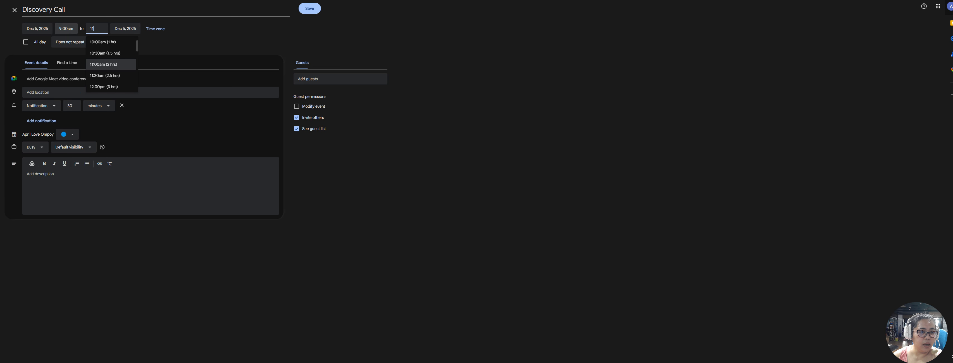
key("Tab")
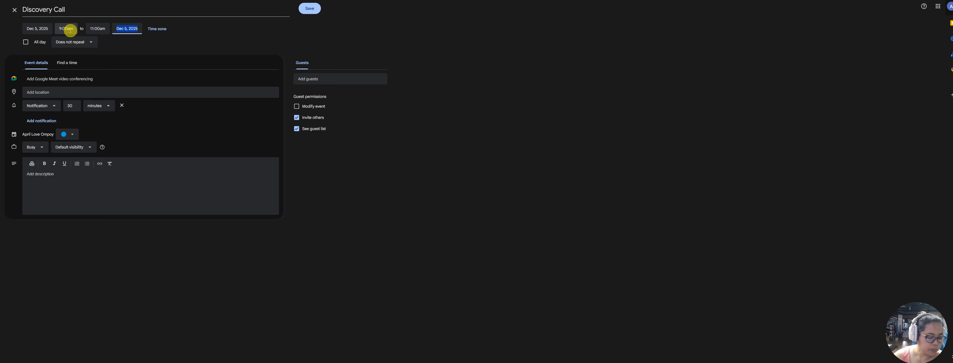
left_click(165, 31)
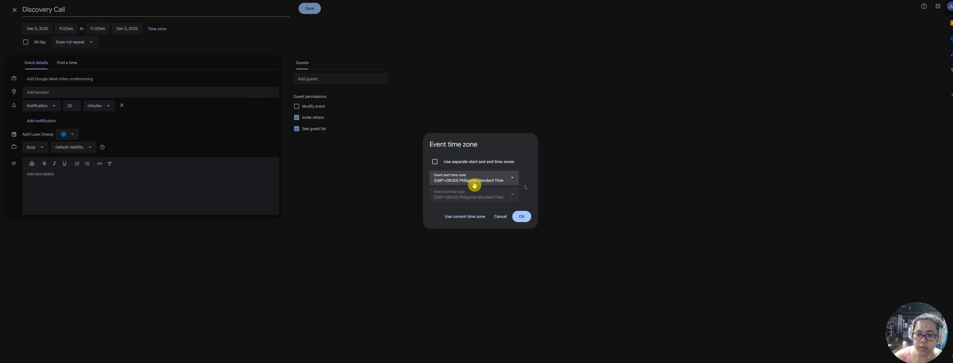
Open the event time zone settings and scroll through the start time zone list
left_click(496, 180)
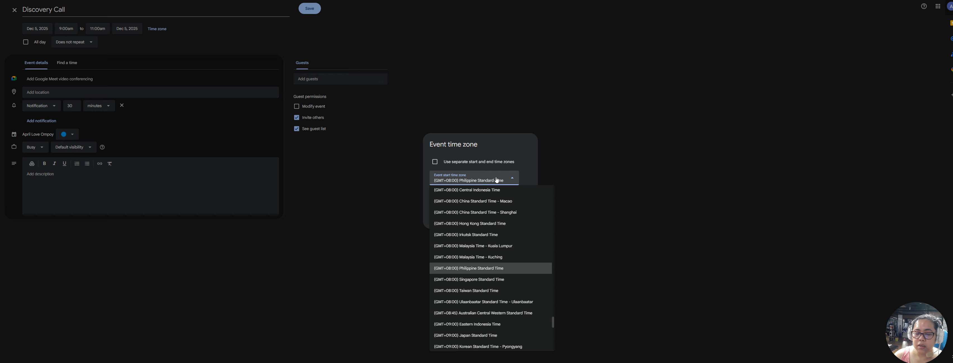
left_click(412, 160)
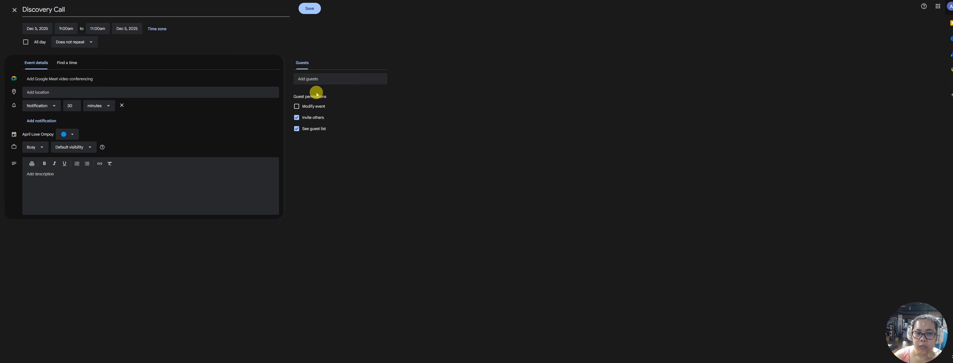
left_click(157, 28)
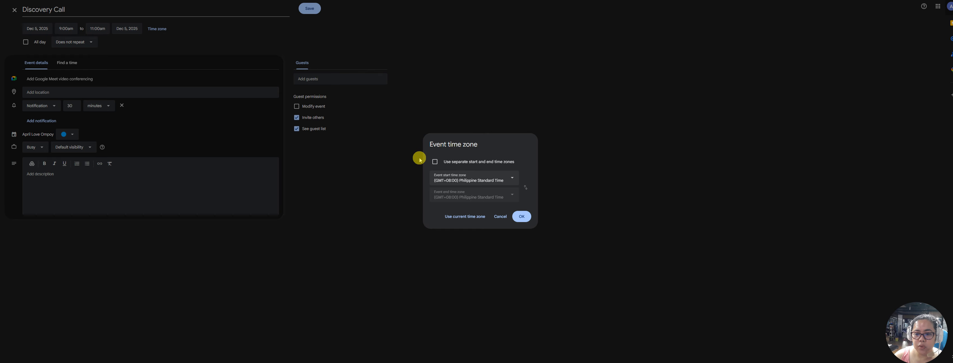
left_click(498, 182)
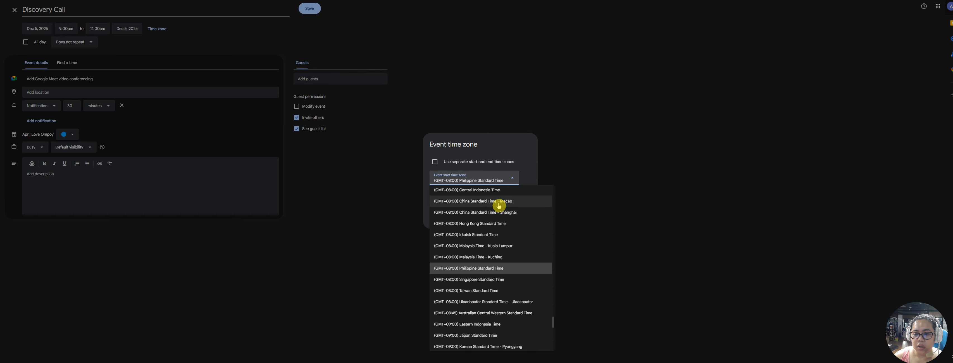
scroll(498, 220, "up", 5)
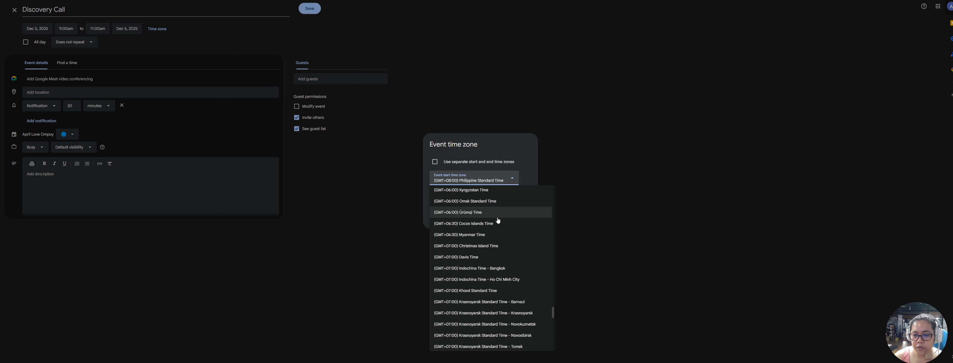
scroll(498, 220, "up", 8)
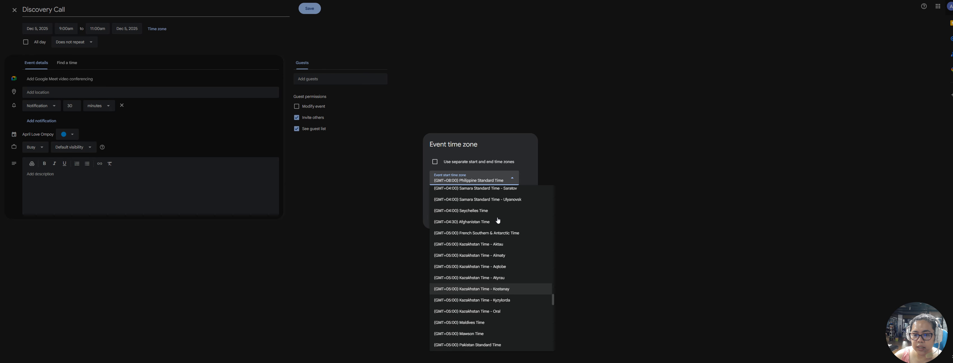
scroll(498, 220, "up", 1)
scroll(498, 220, "up", 5)
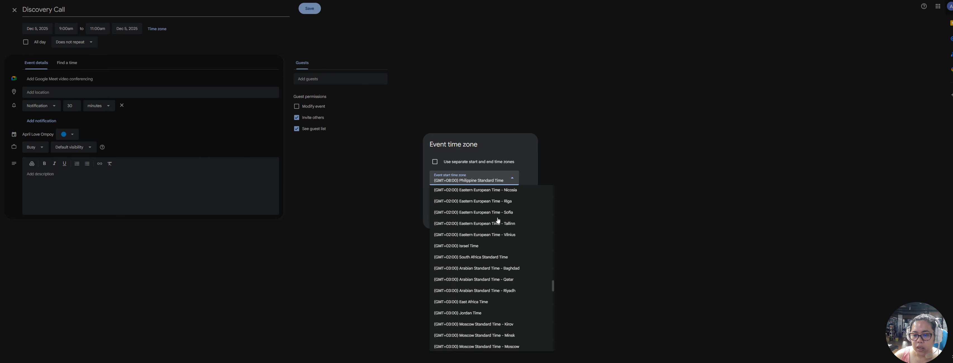
scroll(526, 229, "up", 4)
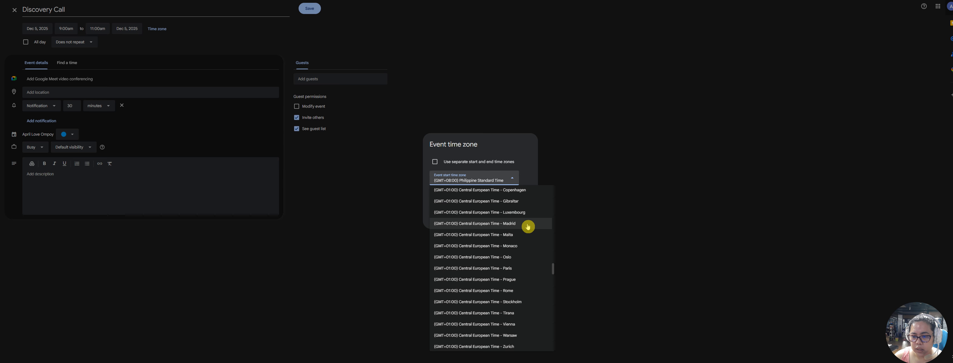
scroll(528, 226, "up", 4)
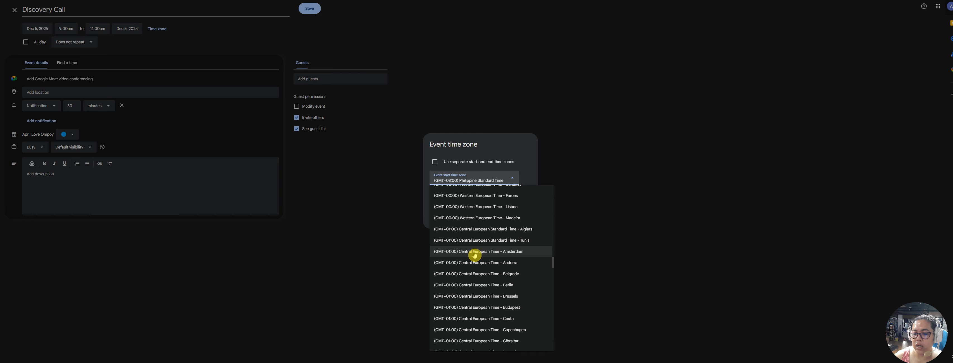
Choose (GMT+01:00) Central European Time - Amsterdam as the event time zone and confirm it
left_click(506, 254)
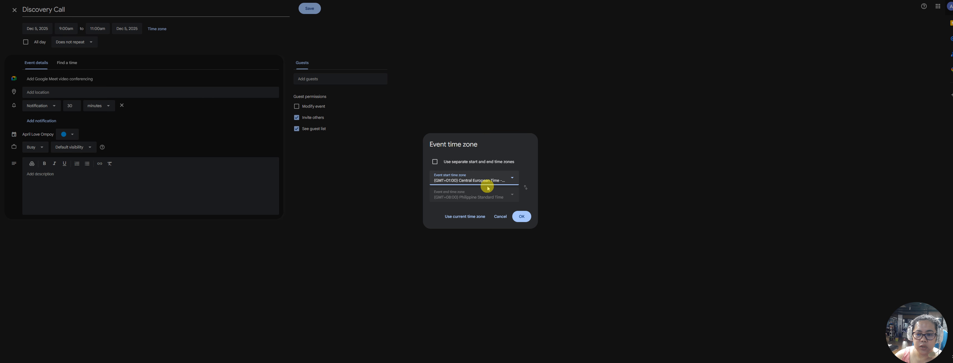
left_click_drag(464, 194, 462, 194)
left_click(522, 218)
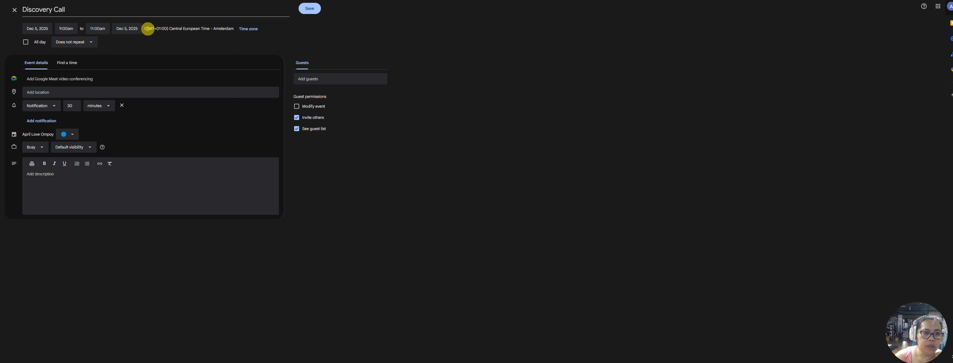
left_click_drag(145, 29, 233, 31)
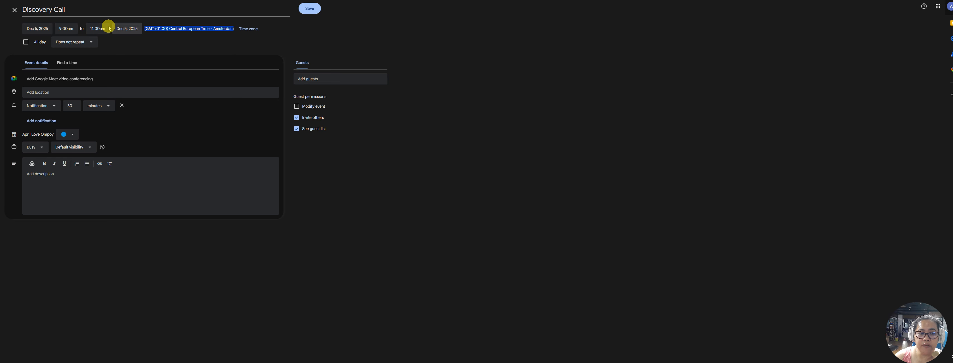
left_click(63, 27)
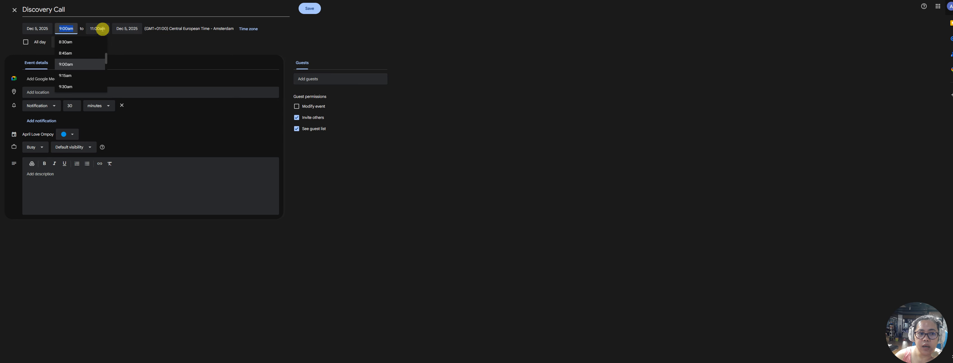
left_click(215, 29)
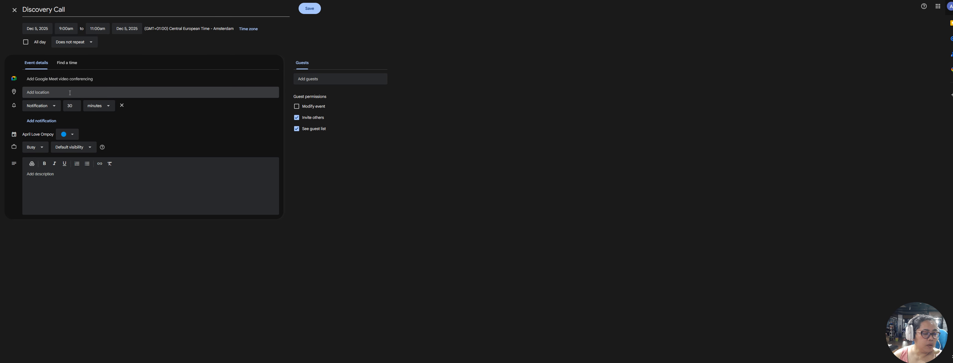
Add Google Meet video conferencing and paste the Meet link as the event location
left_click(70, 78)
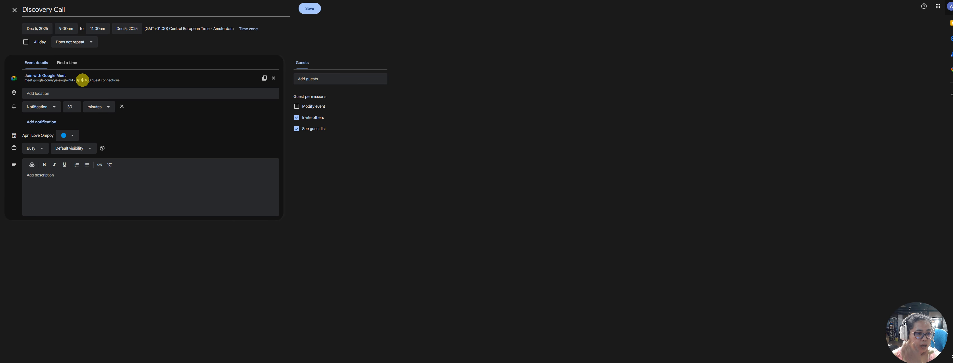
left_click(102, 93)
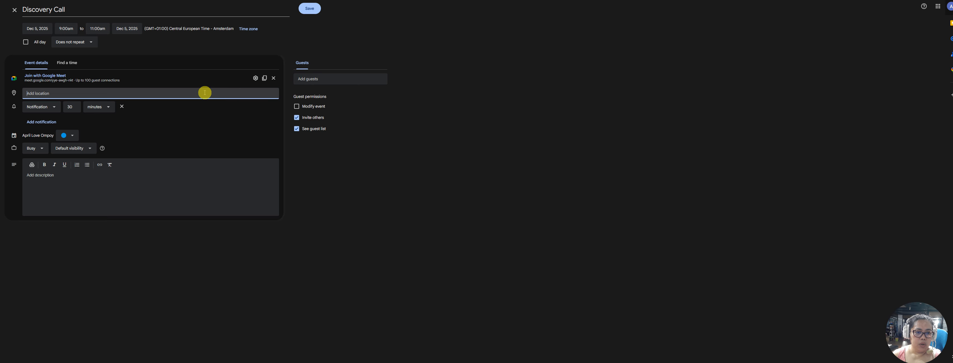
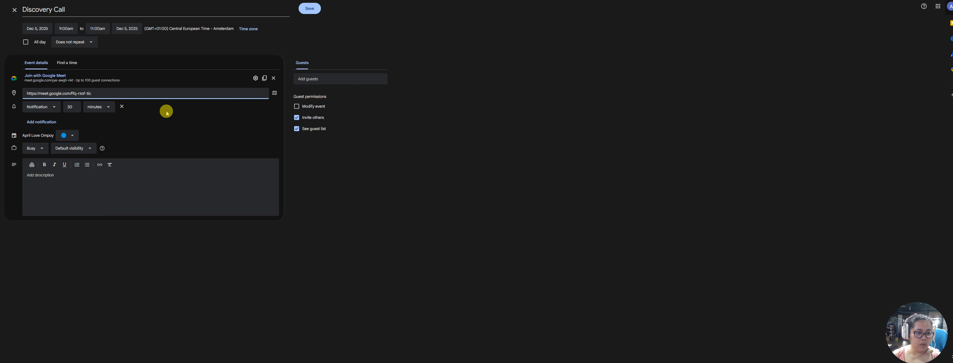
Keep the event reminder as a 30-minute notification
left_click(50, 110)
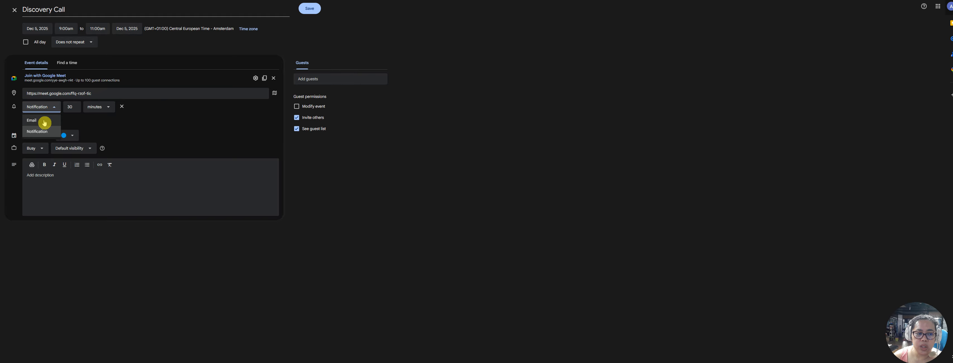
left_click(42, 108)
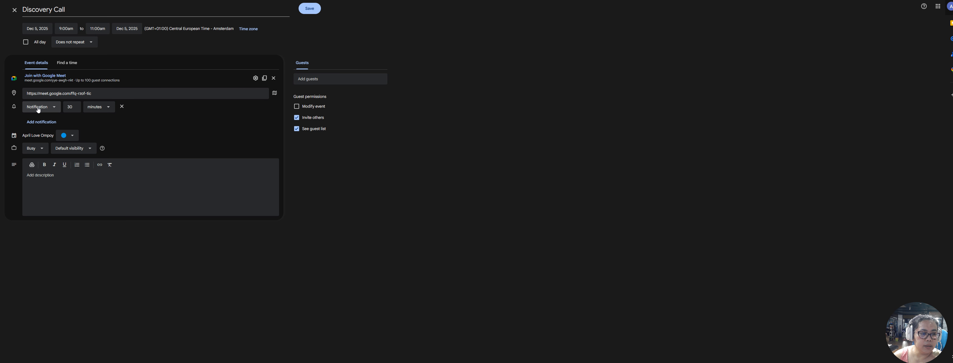
left_click(69, 137)
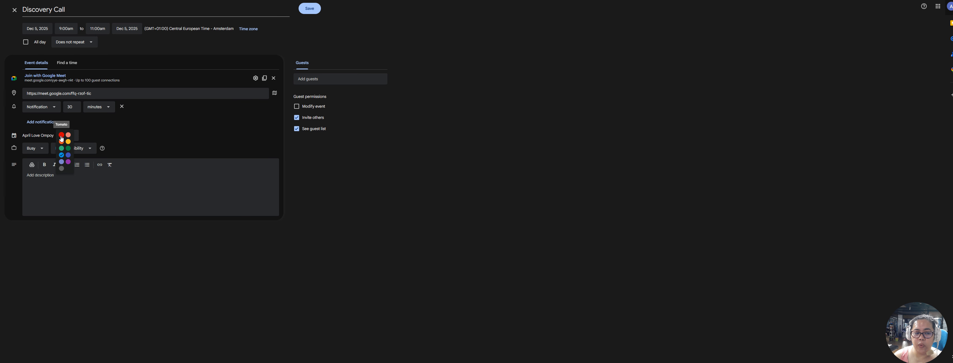
Color the event red and type a description about the Staffer Position application at Surge Company
left_click(62, 136)
left_click(82, 174)
type("Met")
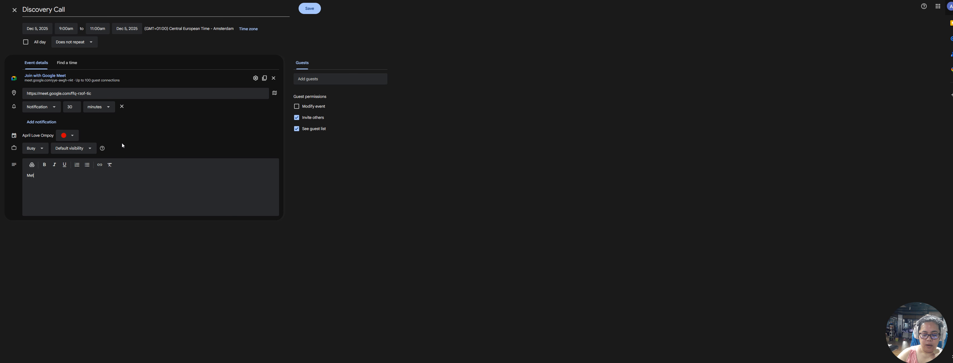
type("ting with a")
type(" a")
key("BackSpace")
type("clie")
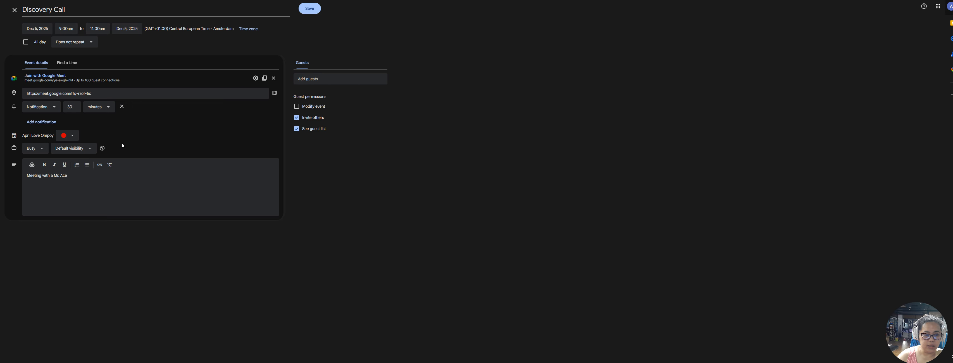
type("fo")
key("BackSpace")
key("BackSpace")
key("BackSpace")
type("with ")
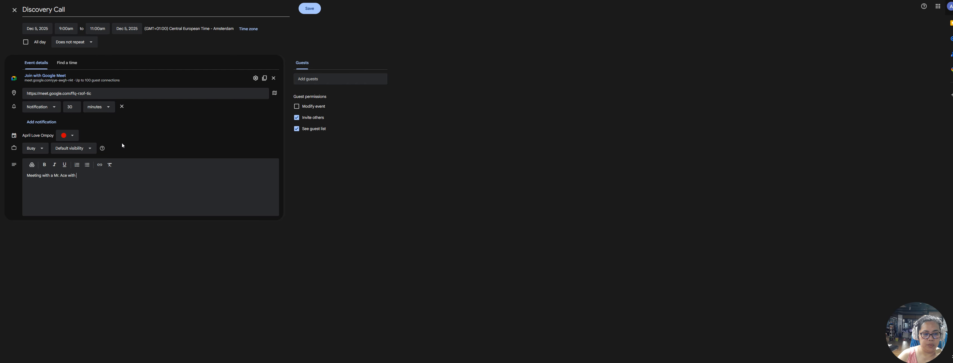
type("regards to y")
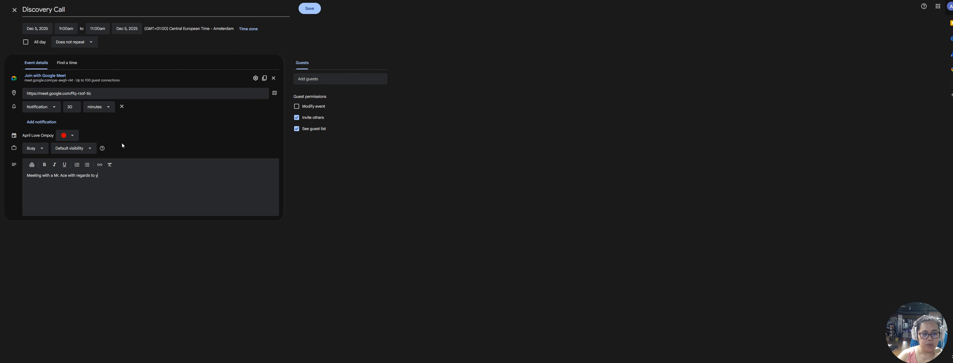
type("our aplication for Sta")
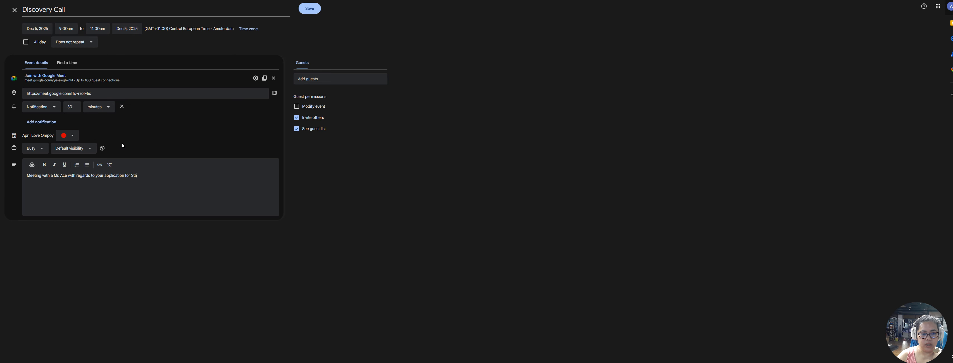
type("ffer Position on")
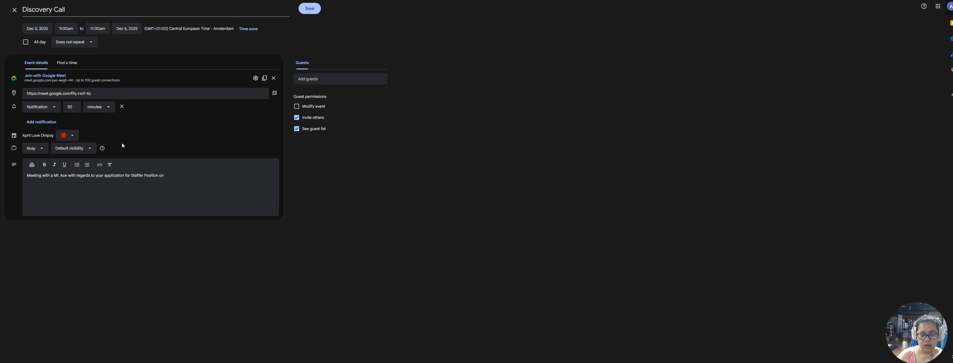
type(" Su")
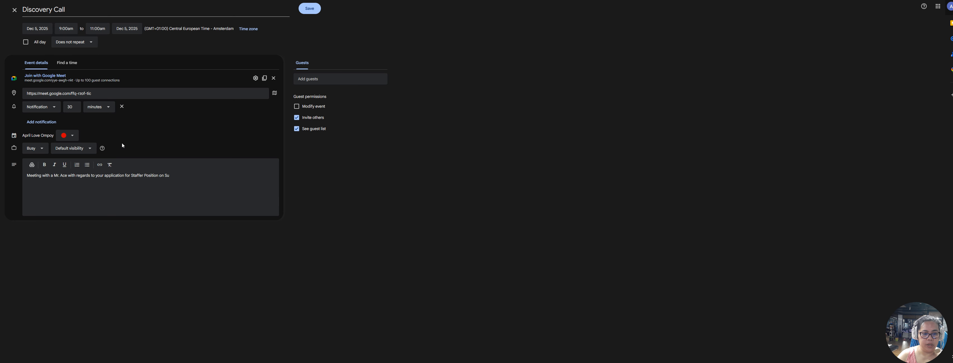
type("erger Company")
Add a suggested contact as a guest, then remove that guest from the event again
left_click(261, 86)
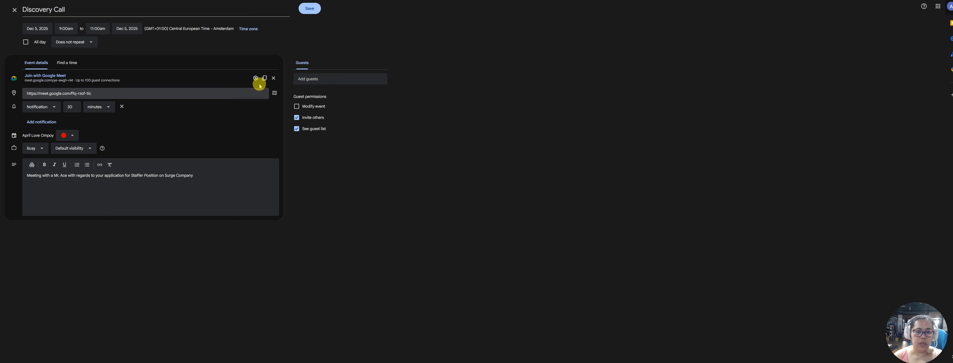
left_click(317, 79)
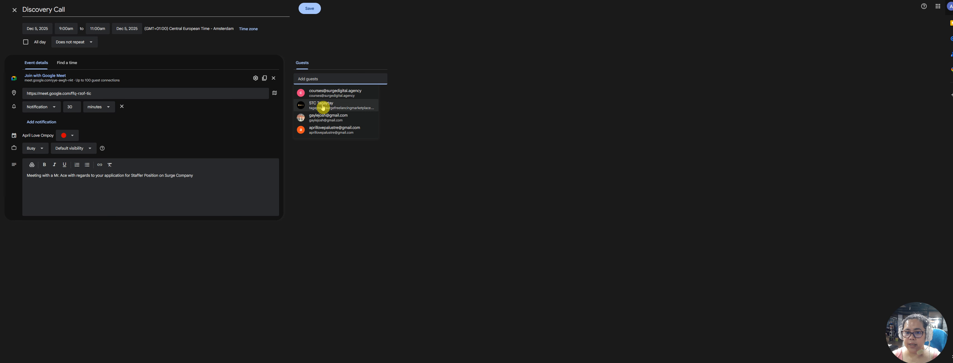
left_click(356, 129)
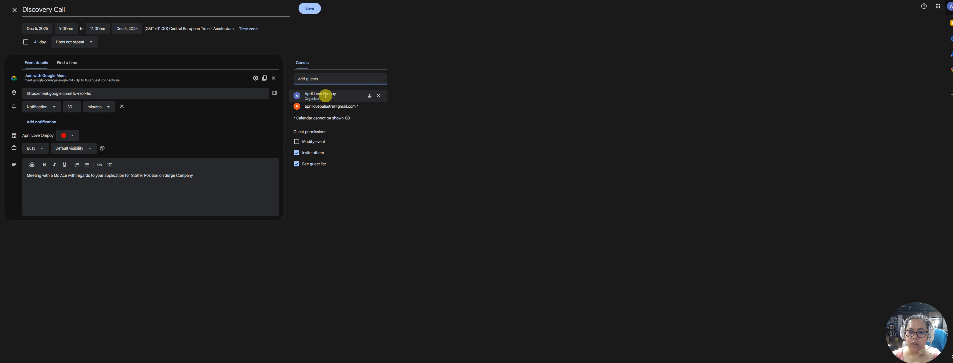
mouse_move(325, 96)
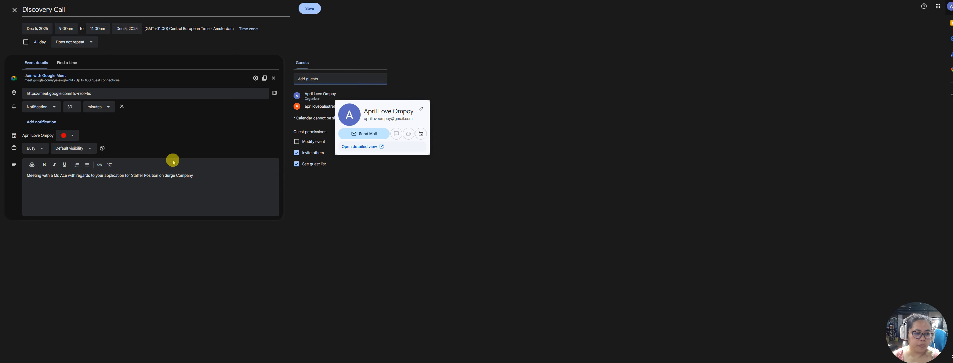
left_click_drag(67, 176, 54, 176)
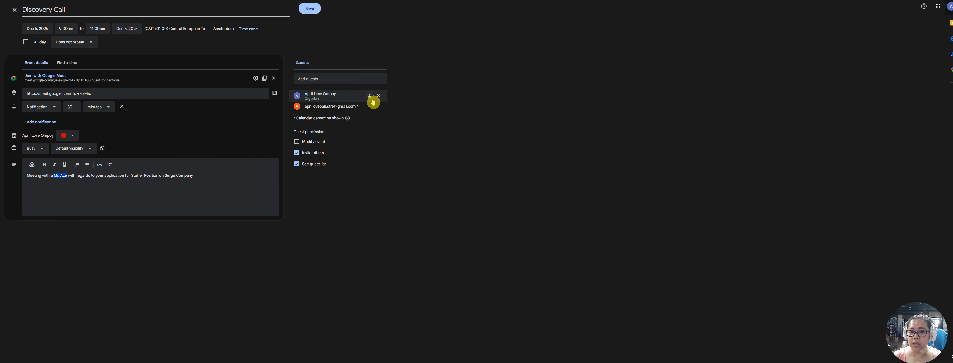
left_click(379, 108)
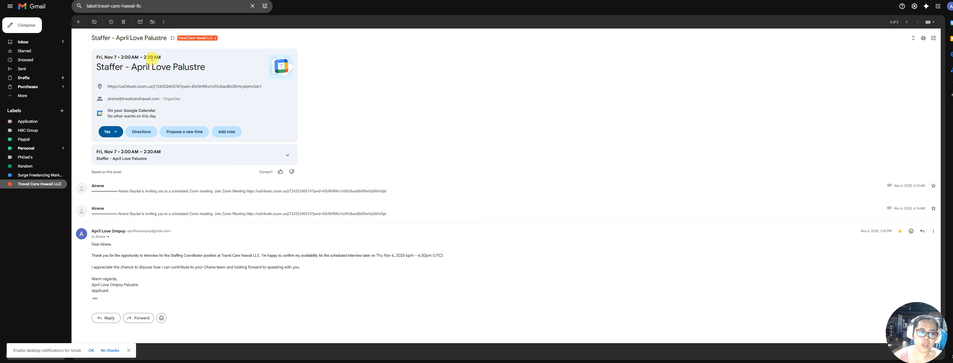
Select the interview details in the Gmail Staffer thread and expand the earlier Zoom invitation message
left_click_drag(89, 36, 317, 141)
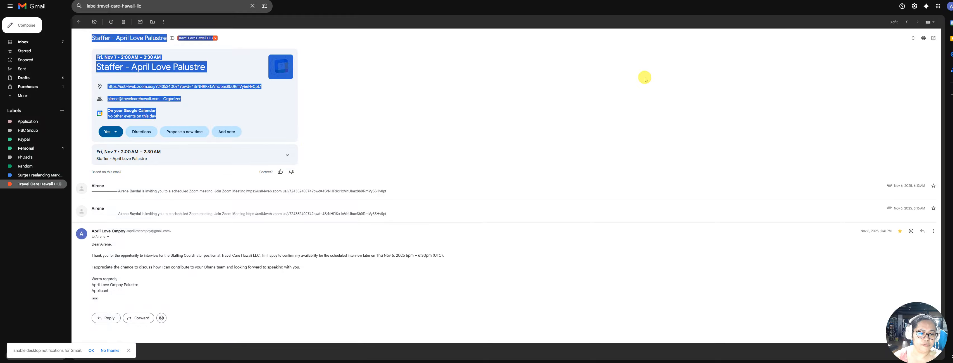
left_click(369, 191)
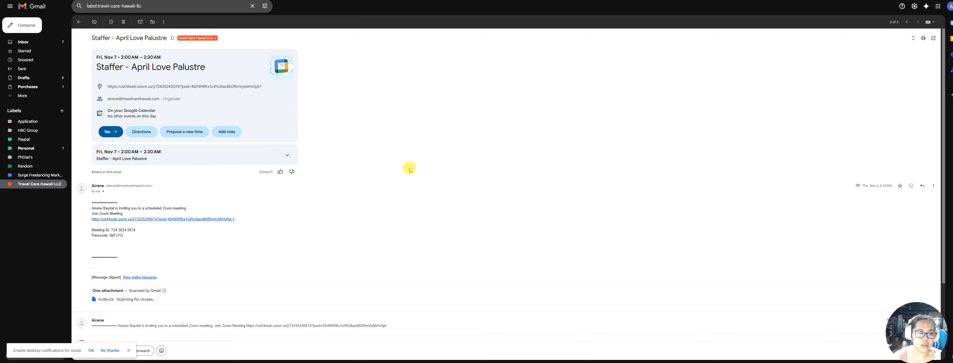
scroll(411, 165, "down", 1)
scroll(411, 164, "down", 1)
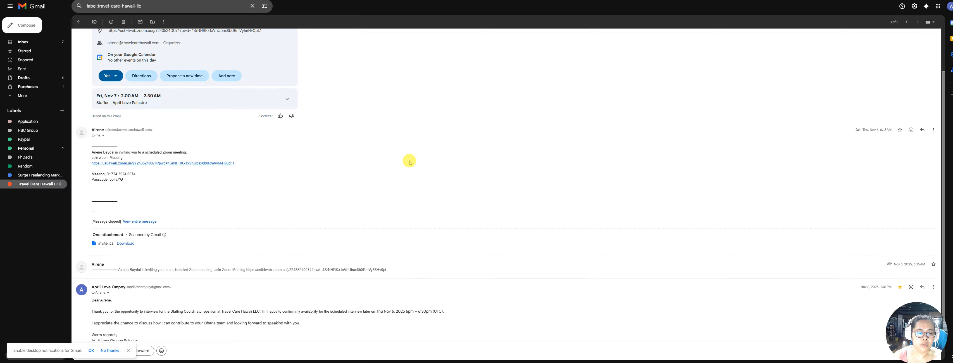
scroll(412, 160, "up", 2)
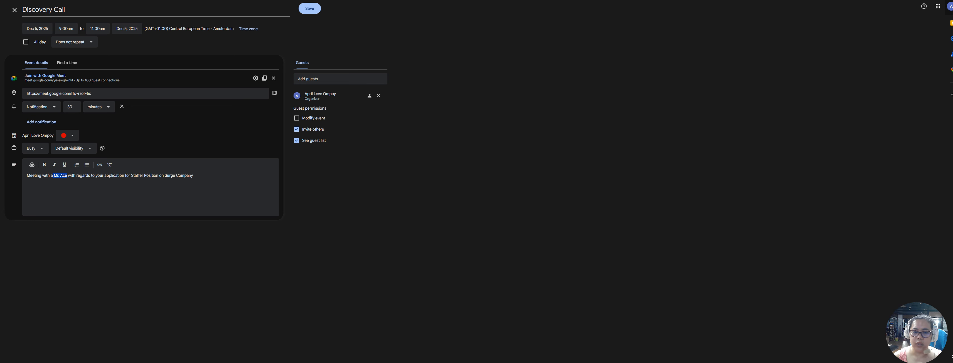
Remove the organizer from the guest list and save the Discovery Call event
left_click(378, 96)
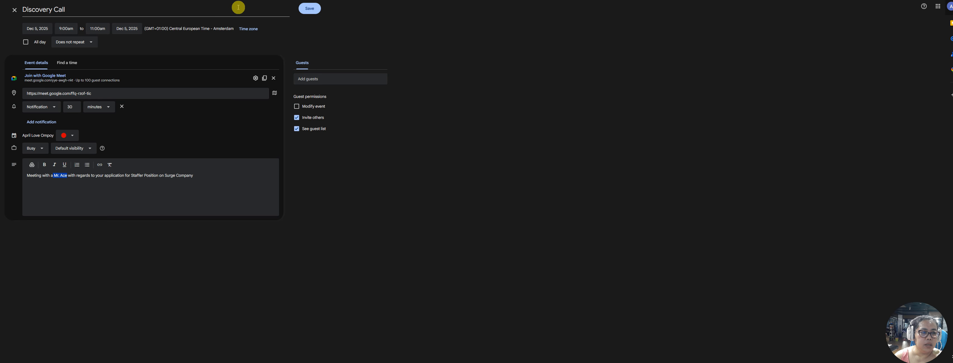
left_click(26, 9)
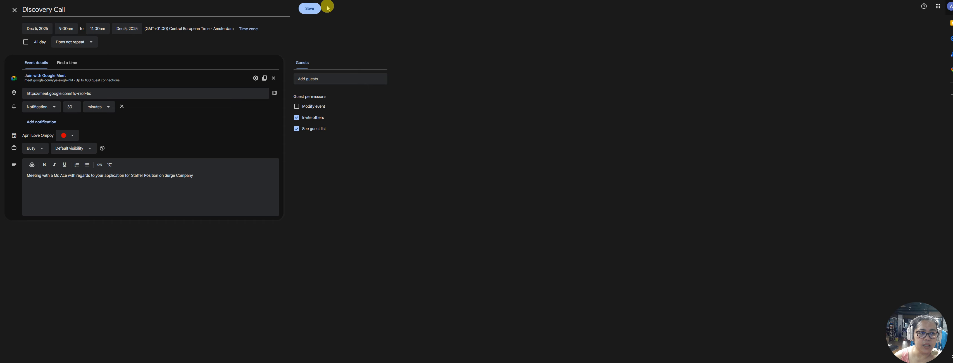
left_click(321, 13)
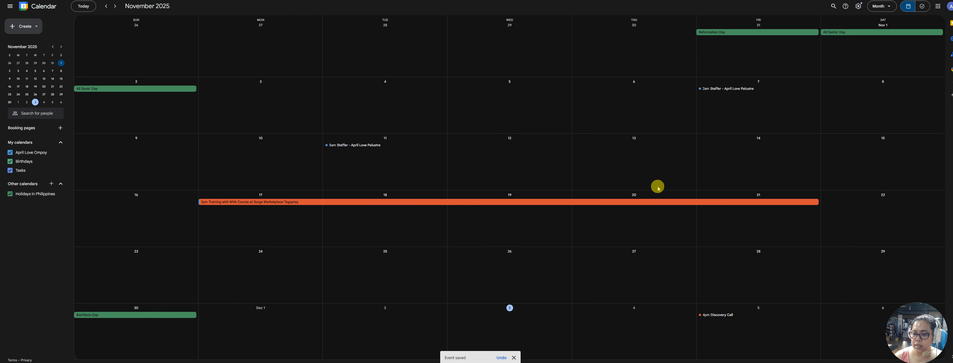
Reopen the Discovery Call, change its colour to Tomato red, and save it
scroll(726, 278, "down", 1)
scroll(715, 272, "up", 1)
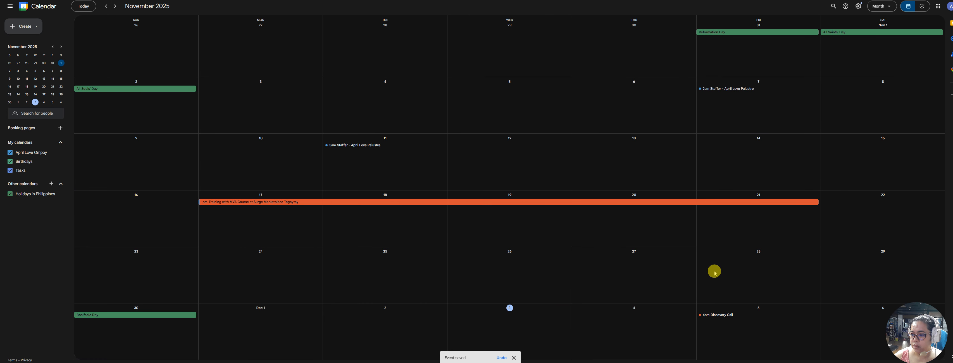
left_click(719, 314)
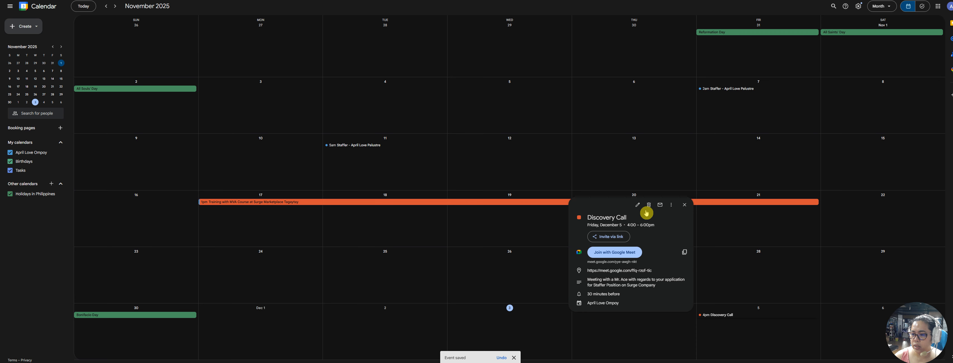
left_click(638, 206)
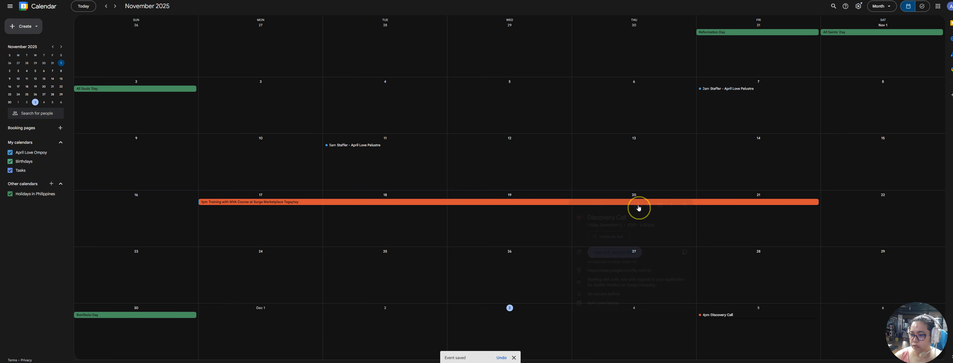
left_click(70, 135)
left_click(62, 138)
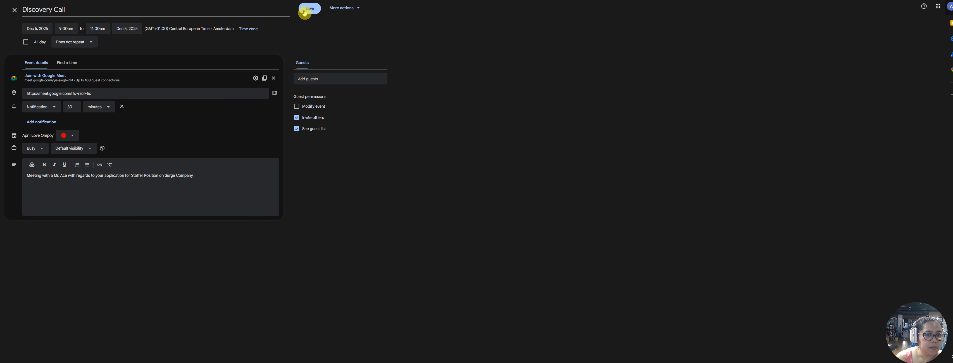
left_click(342, 8)
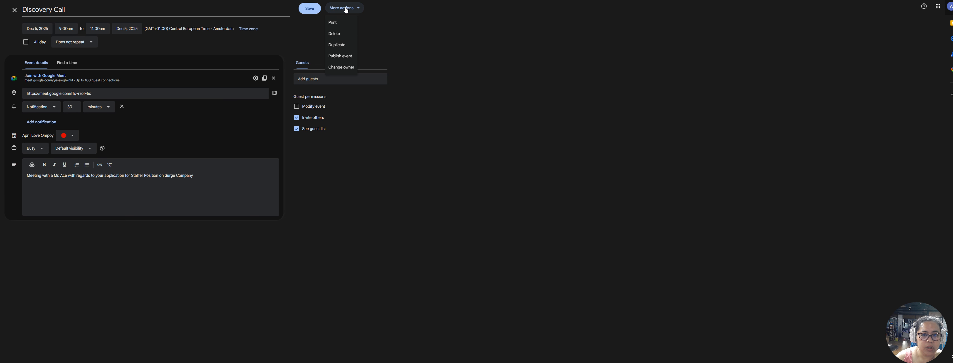
left_click(384, 36)
left_click(311, 9)
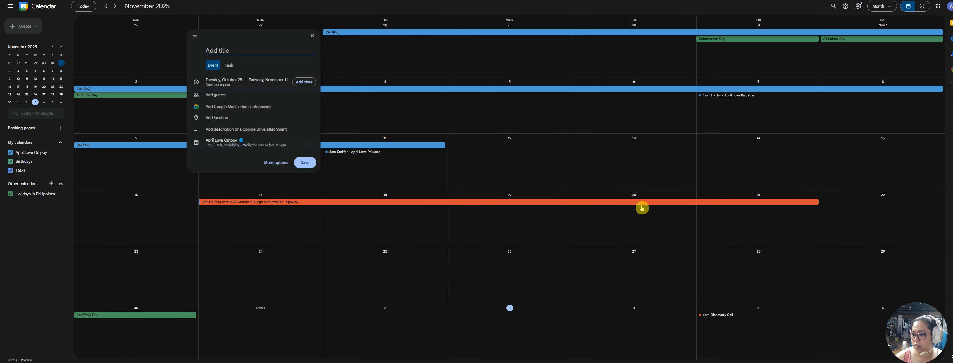
Open the Discovery Call details and select its Friday, December 5, 4:00–6:00pm time range
left_click(723, 283)
scroll(722, 303, "down", 1)
scroll(709, 296, "up", 1)
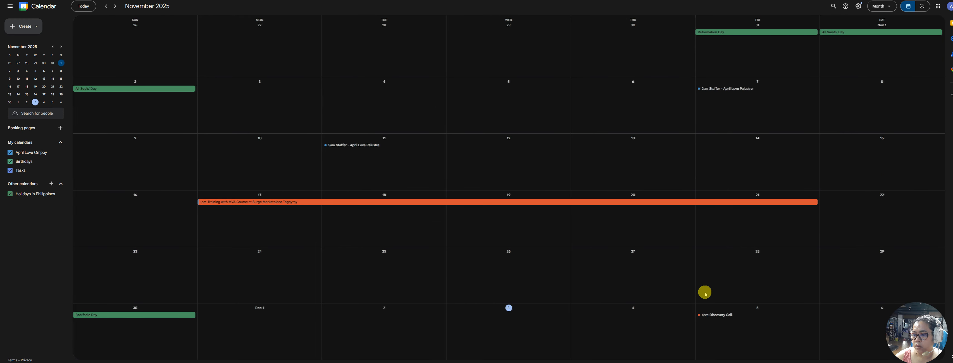
left_click(717, 316)
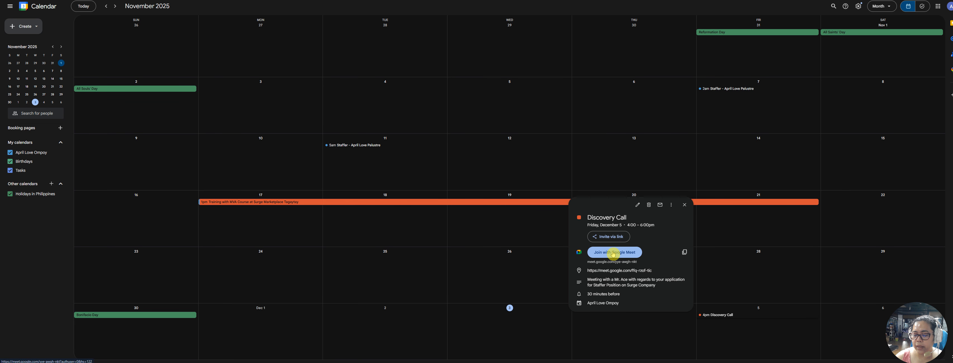
left_click_drag(587, 217, 662, 227)
left_click(622, 224)
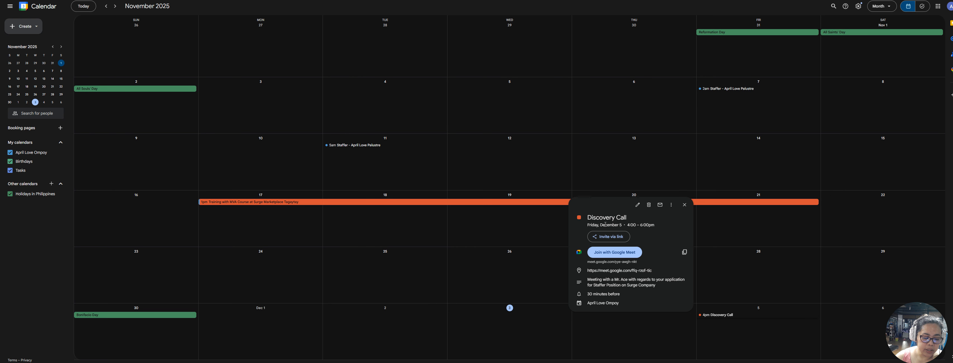
left_click(606, 224)
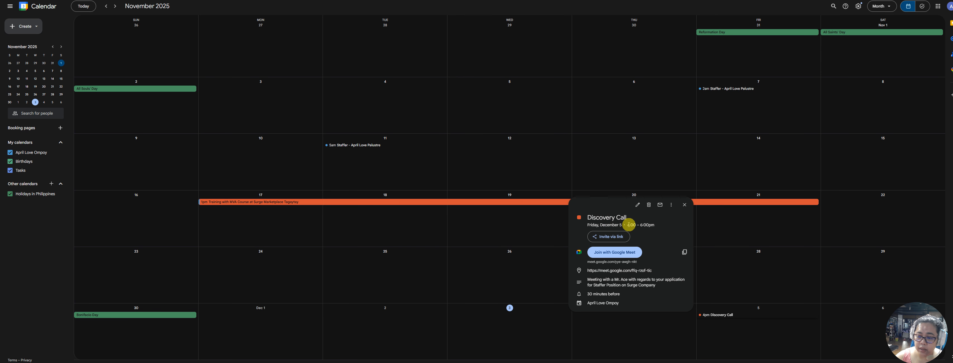
left_click_drag(627, 226, 661, 226)
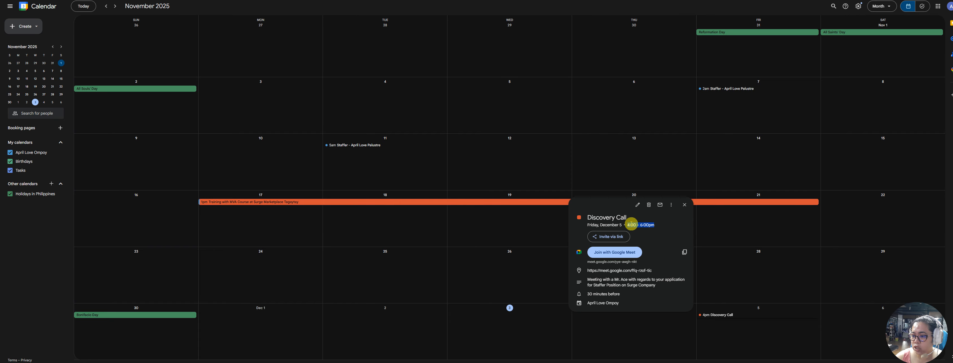
left_click(637, 204)
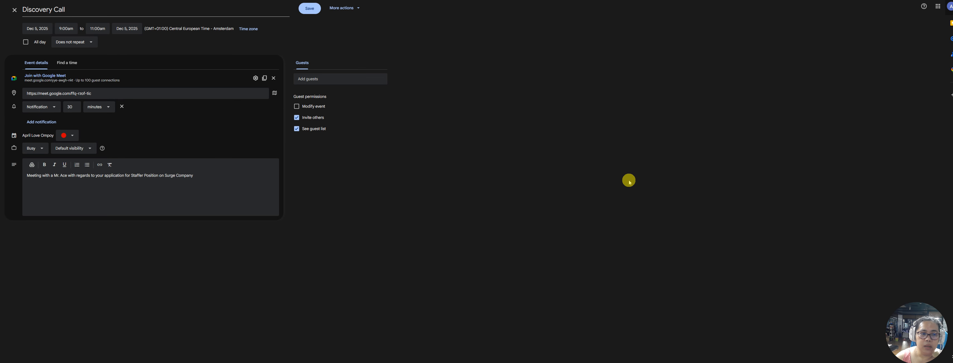
left_click(249, 30)
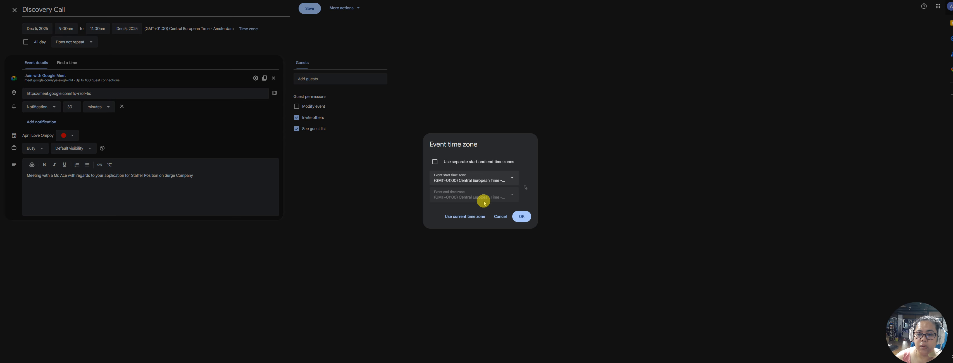
left_click(503, 216)
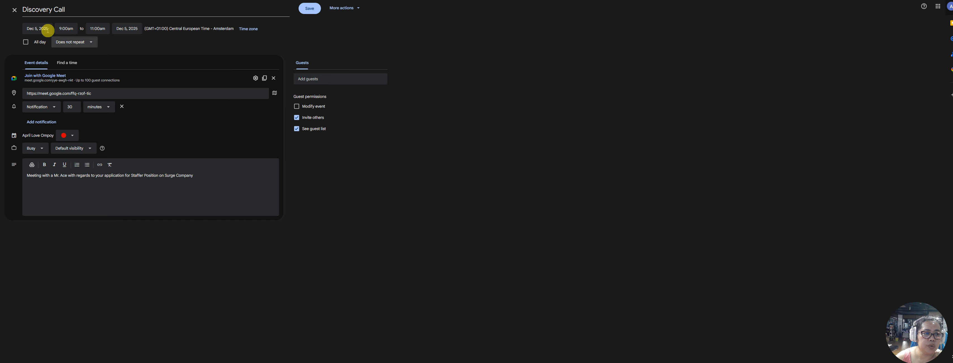
left_click(15, 9)
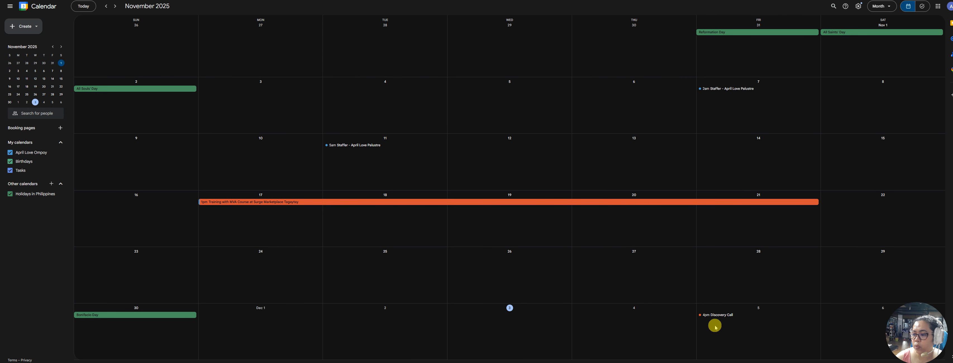
left_click(719, 315)
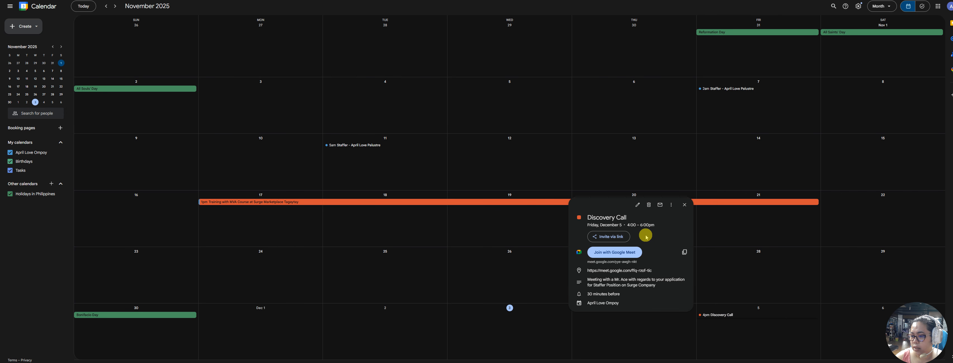
left_click_drag(628, 225, 654, 223)
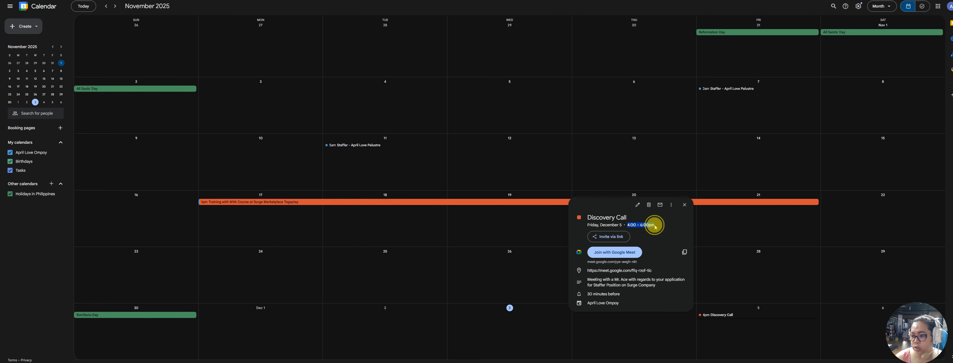
left_click(637, 205)
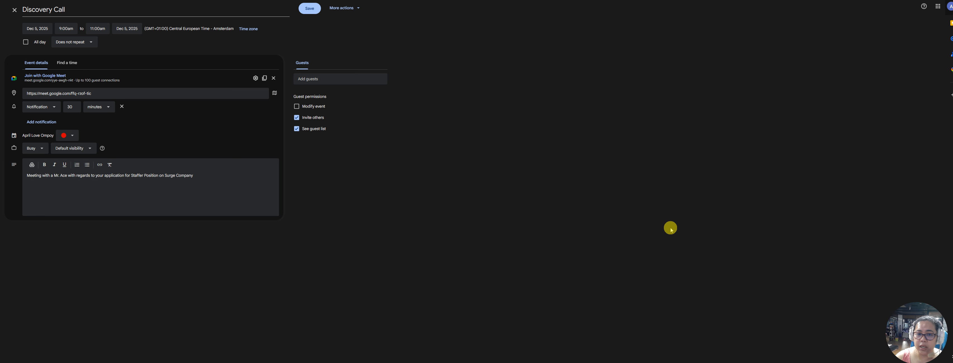
Open the event time zone settings and reset the event to the current time zone
left_click(249, 29)
left_click(475, 176)
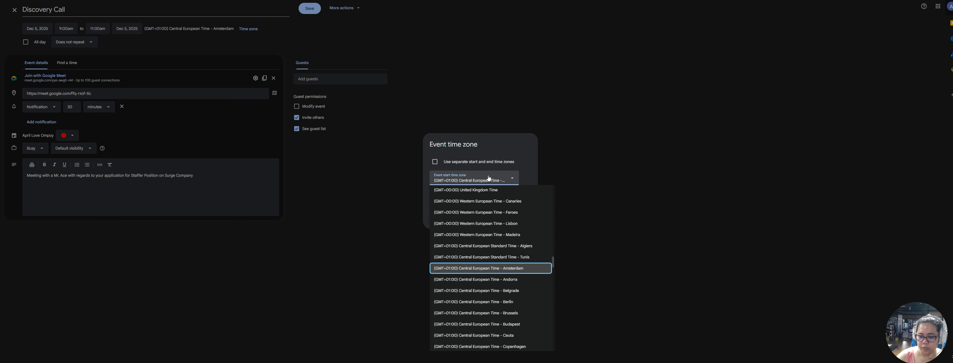
left_click(505, 158)
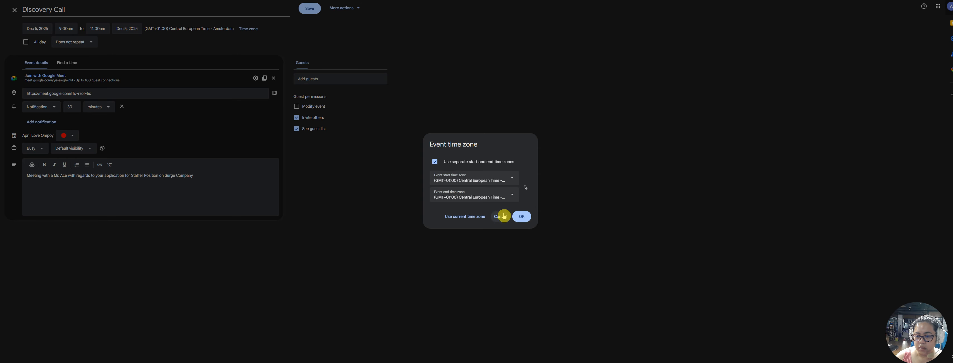
left_click(503, 214)
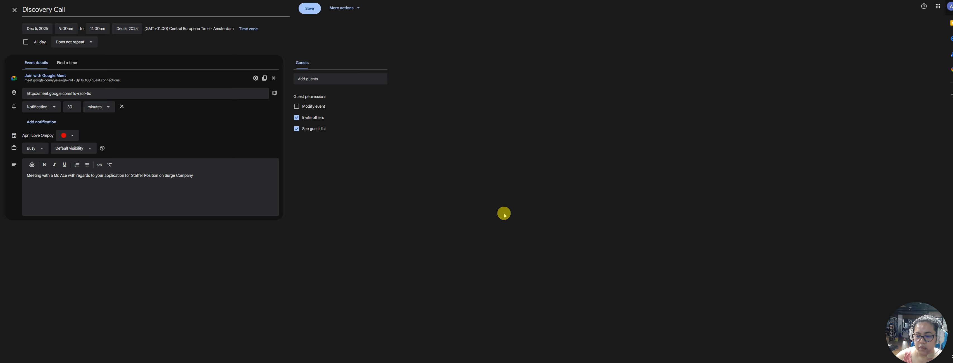
left_click(247, 28)
left_click(470, 218)
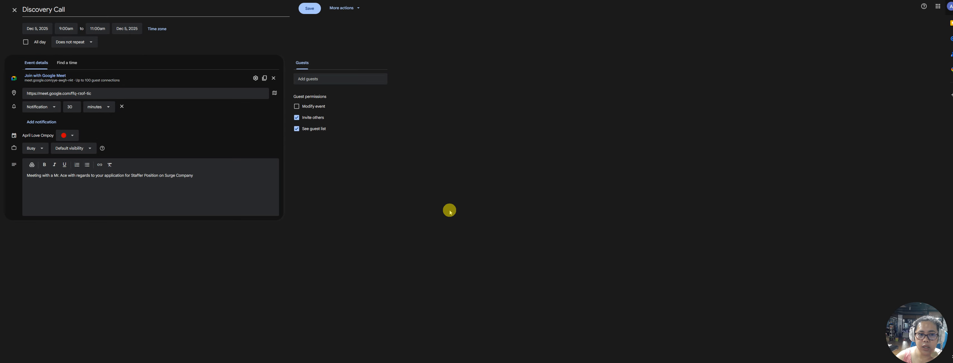
Set start and end time zones to (GMT+08:00) Philippine Standard Time and save the event
left_click(162, 30)
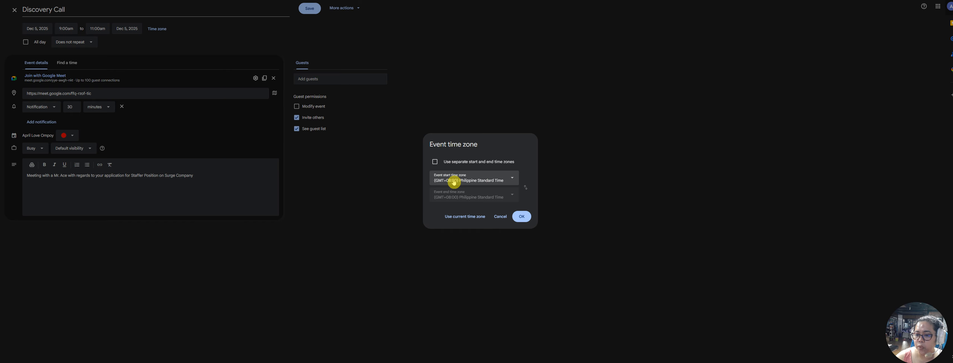
left_click(505, 181)
left_click(522, 161)
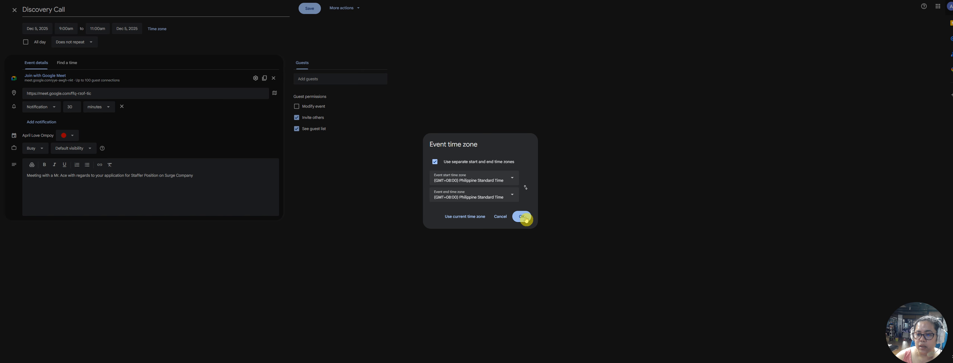
left_click(522, 216)
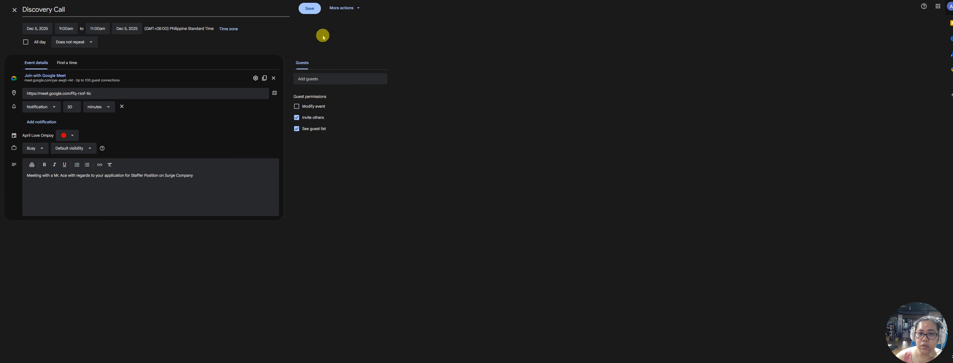
left_click(311, 8)
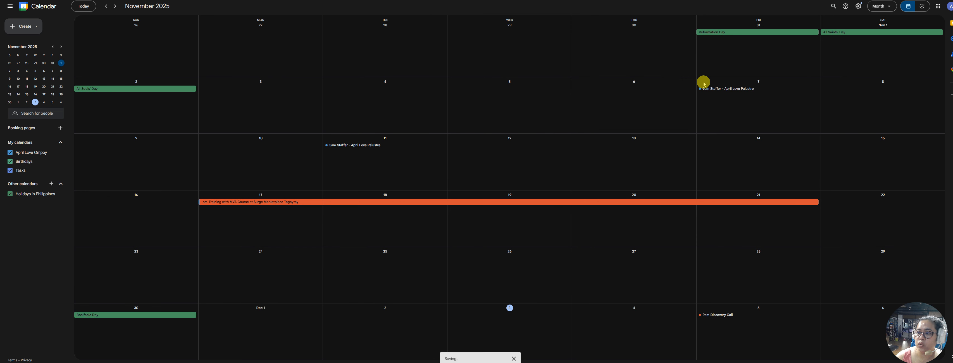
left_click(728, 315)
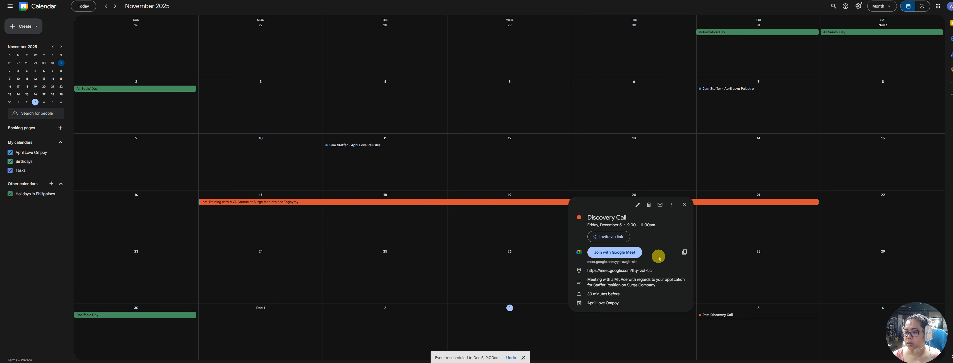
left_click_drag(629, 225, 657, 226)
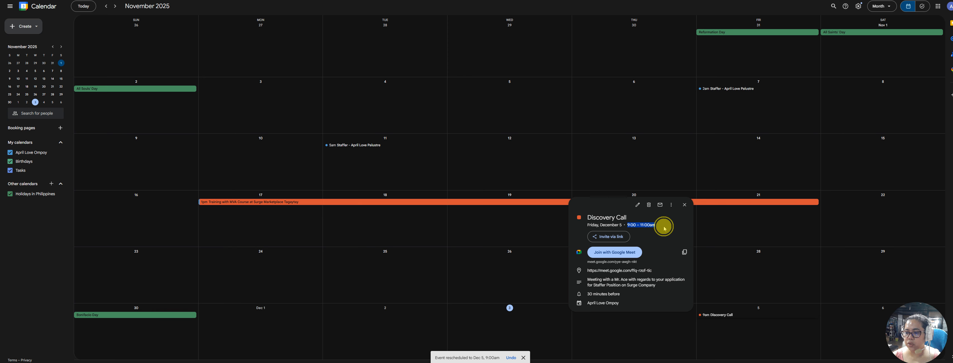
left_click(664, 226)
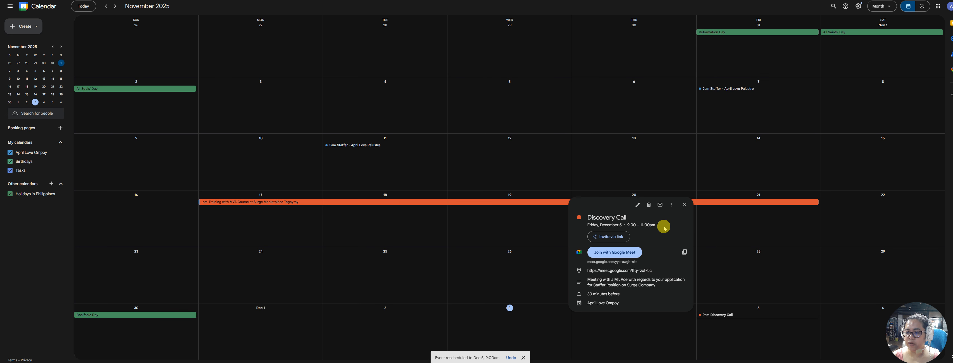
left_click(685, 204)
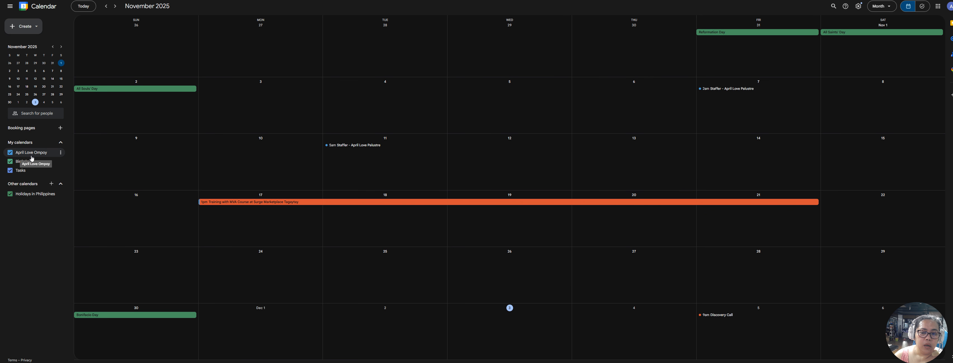
Start and then close a Booking pages appointment schedule to land on December 2025, then collapse and re-expand My calendars
left_click(60, 129)
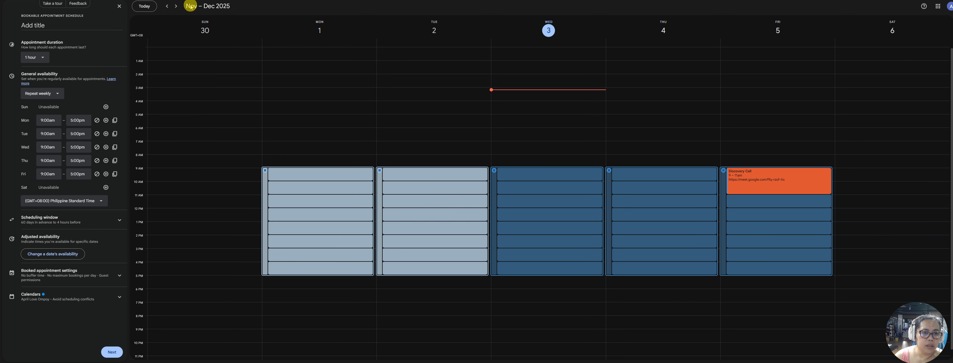
left_click(120, 6)
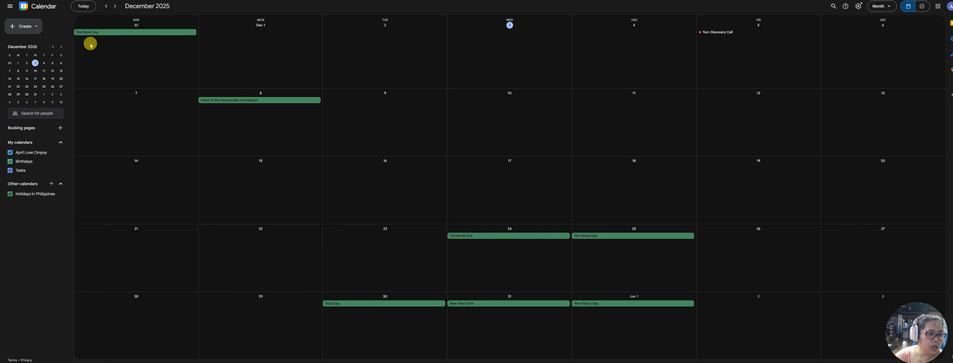
left_click(56, 145)
left_click(55, 147)
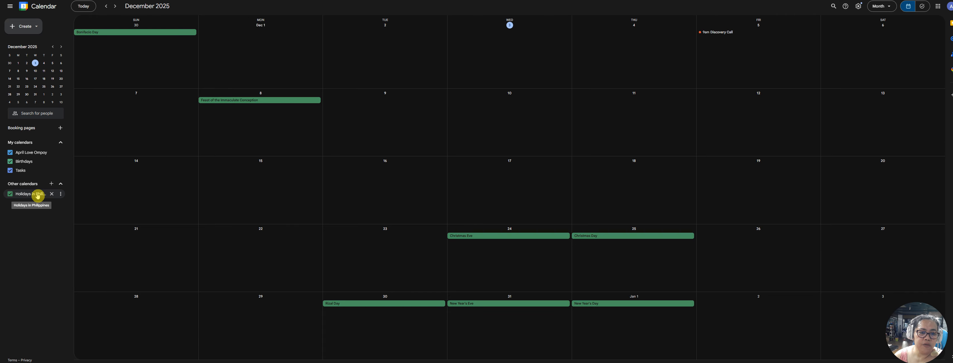
Open the Other calendars add menu and close it without adding a calendar
left_click(51, 184)
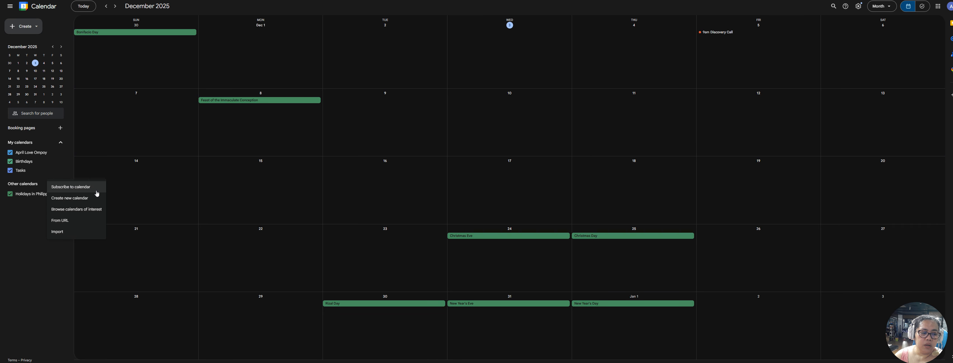
left_click(97, 202)
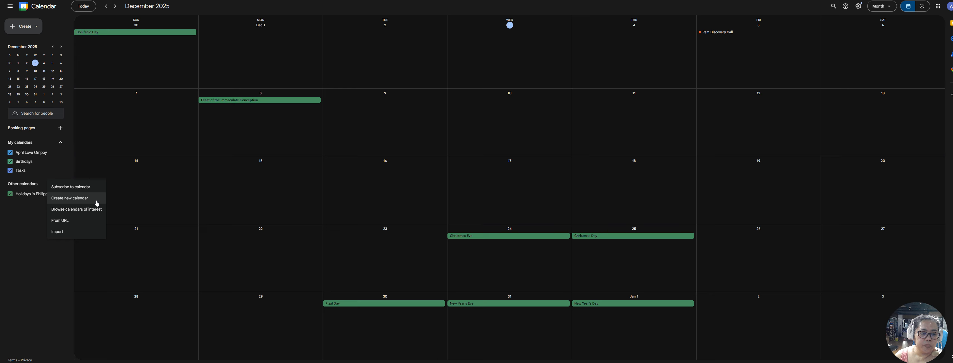
left_click(96, 189)
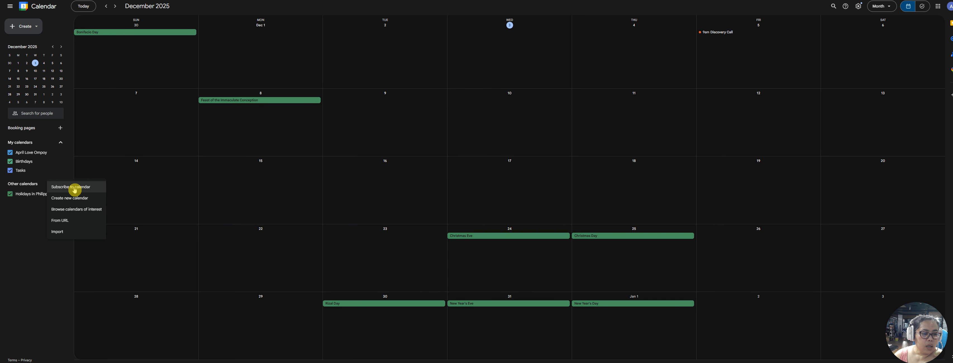
left_click(37, 191)
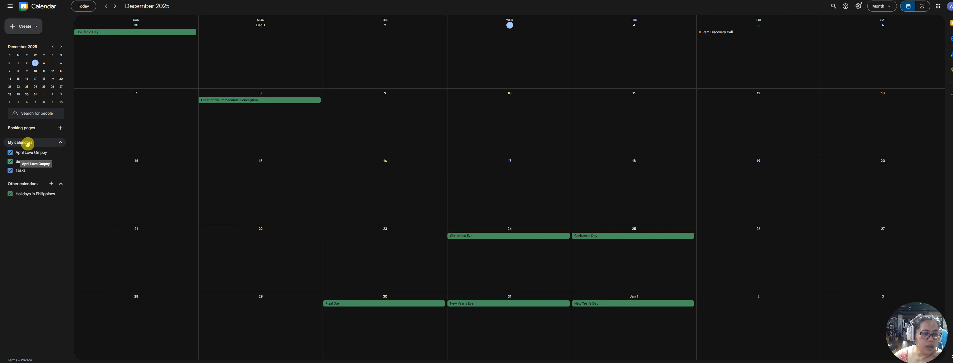
Collapse and re-expand My calendars, then open and close the personal calendar's options menu
left_click(60, 144)
left_click(61, 143)
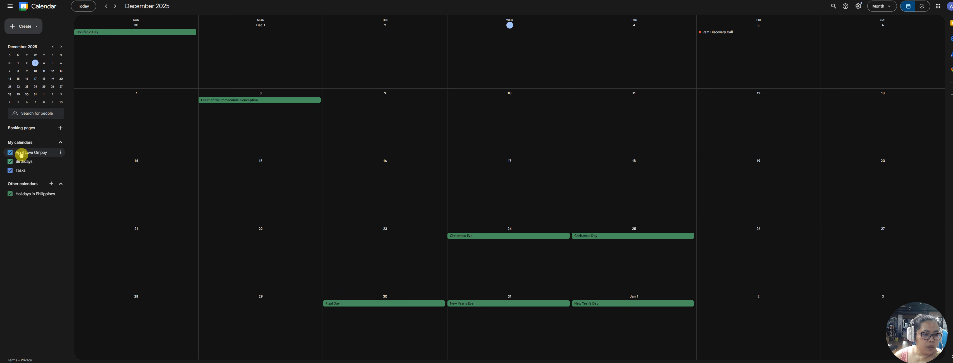
left_click(62, 154)
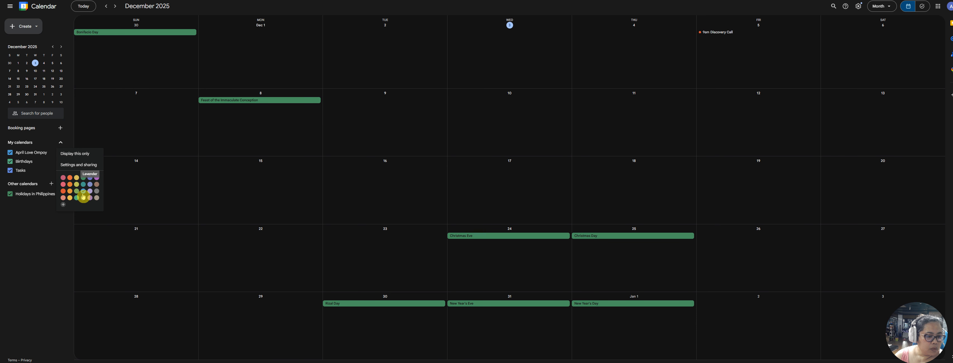
left_click(62, 145)
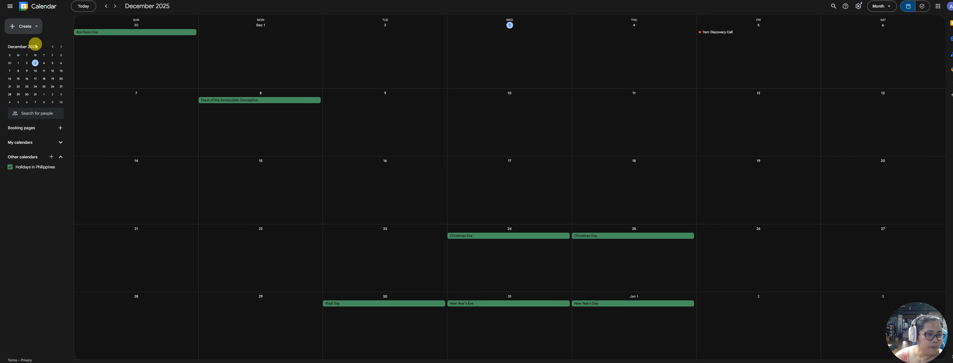
Collapse the My calendars list, then open and dismiss the Create menu
left_click(28, 30)
left_click(28, 44)
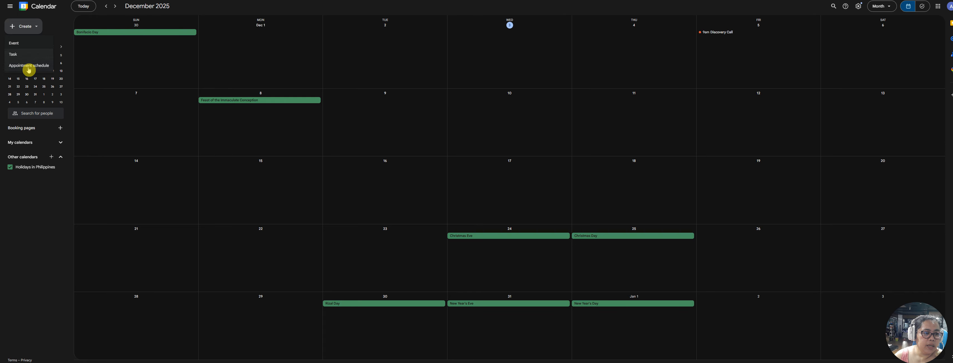
left_click(61, 26)
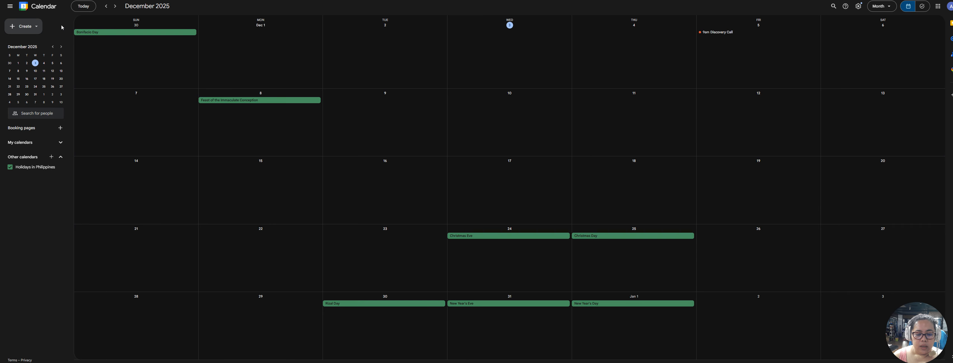